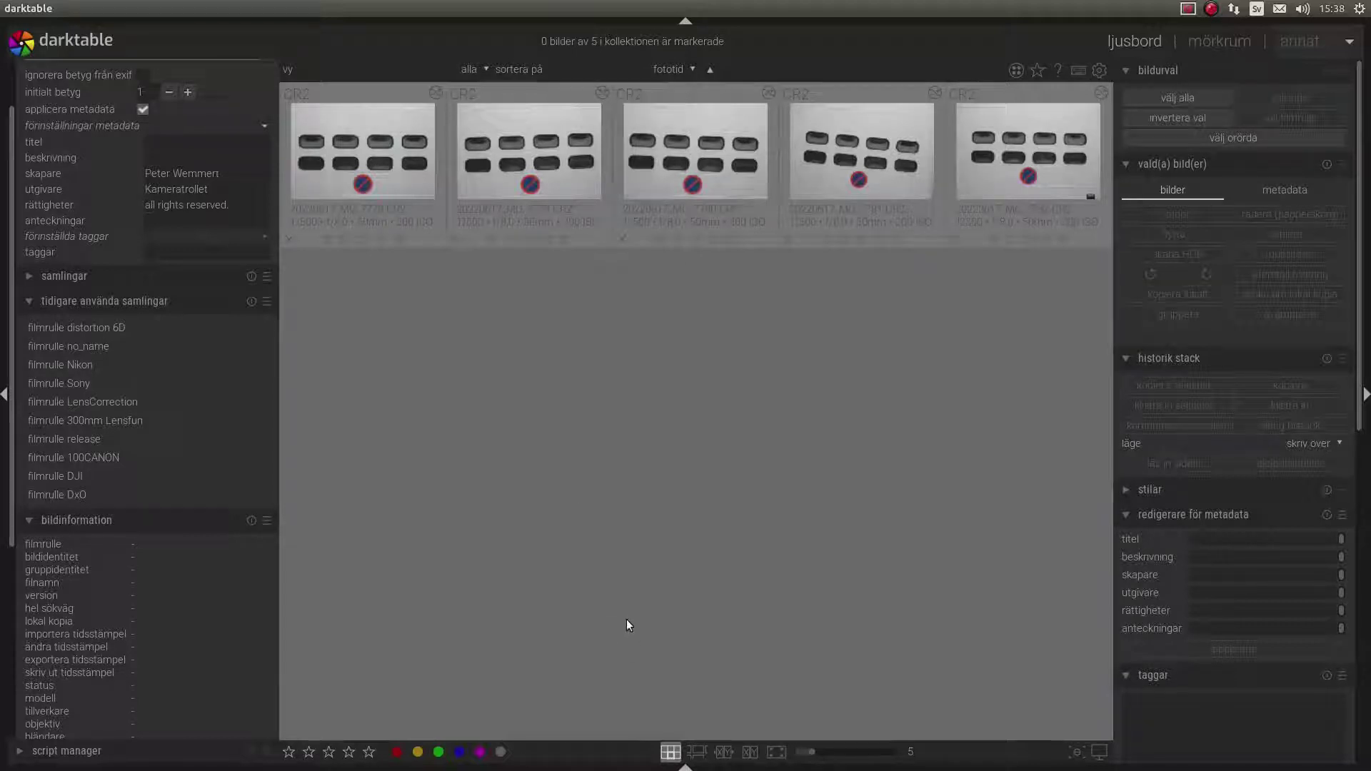
- Launch the Hugin lens calibration tool from the app search, then close it again
key("super")
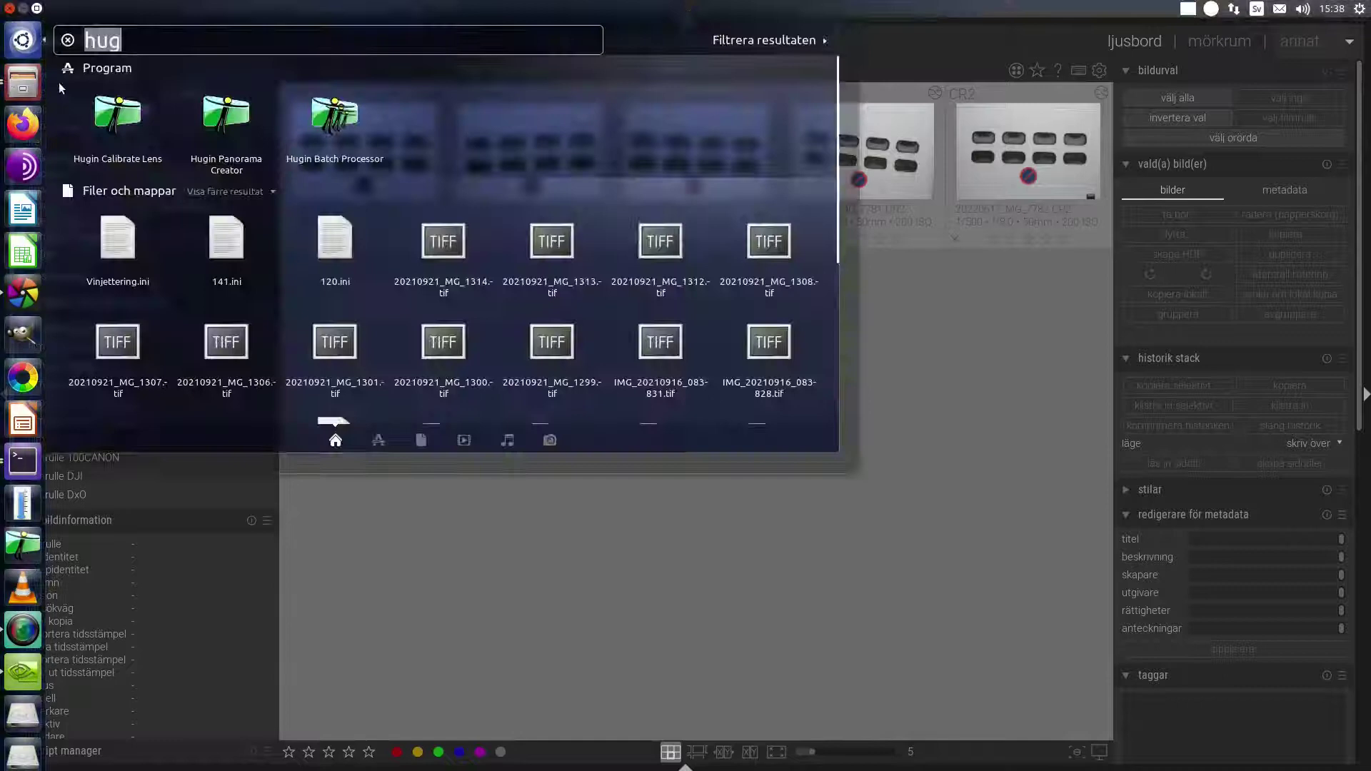
left_click(111, 131)
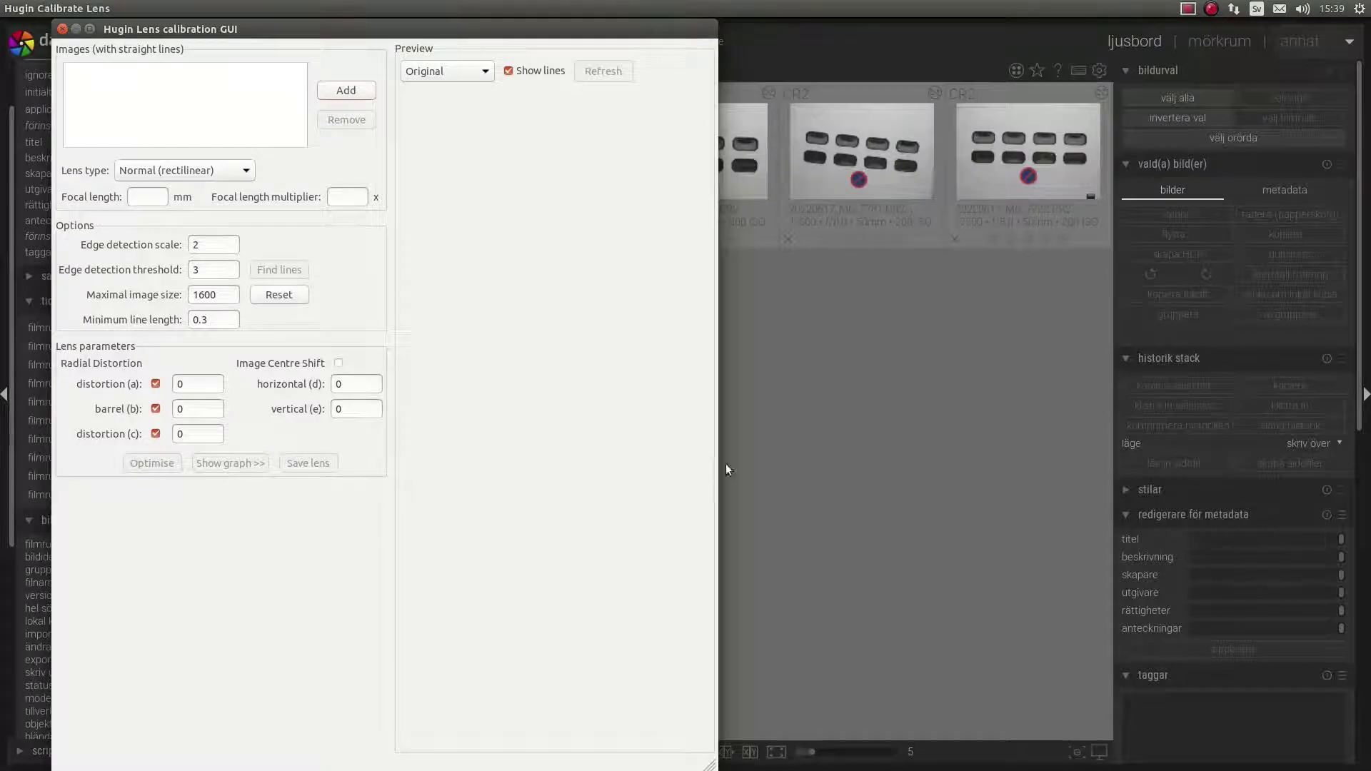
key("alt+F4")
- In darktable, view each of the five distortion shots full-size, then return to the lighttable
left_click(377, 172)
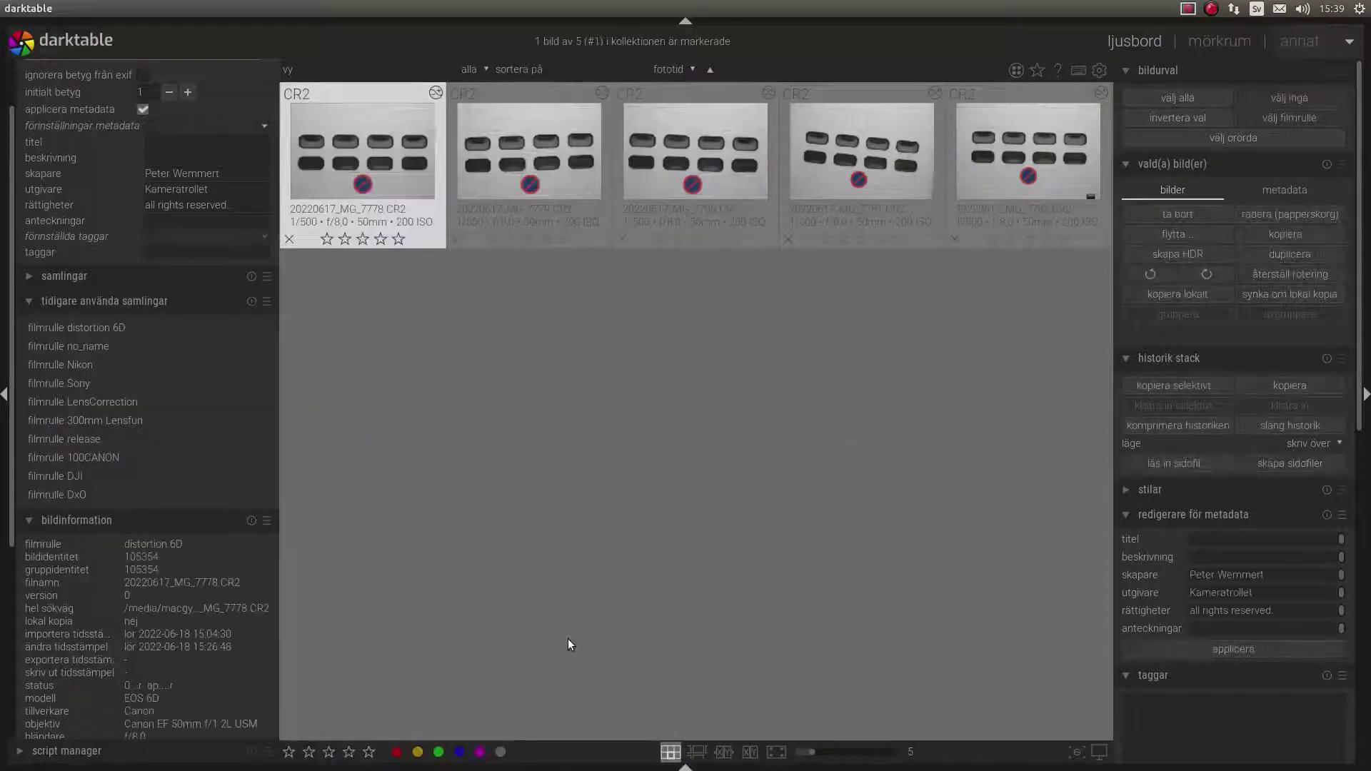
key("d")
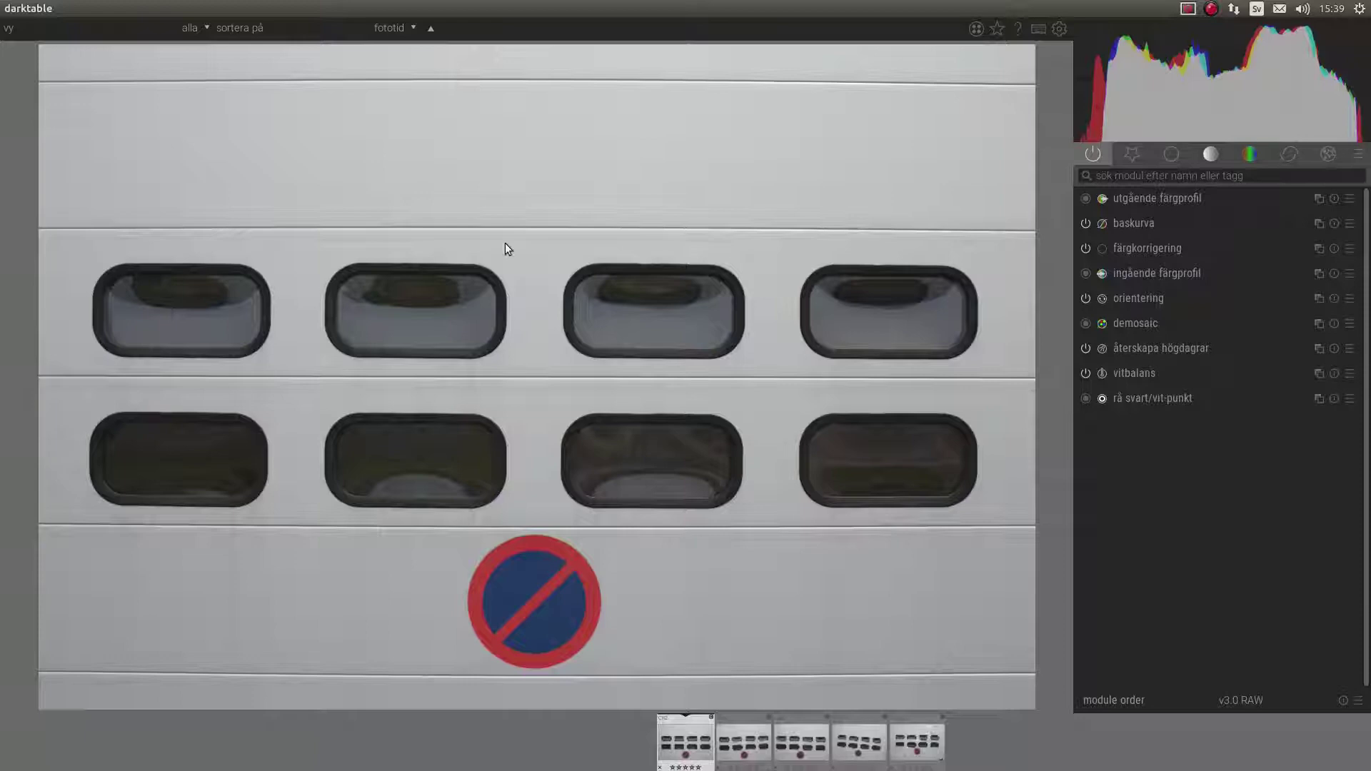
left_click(743, 742)
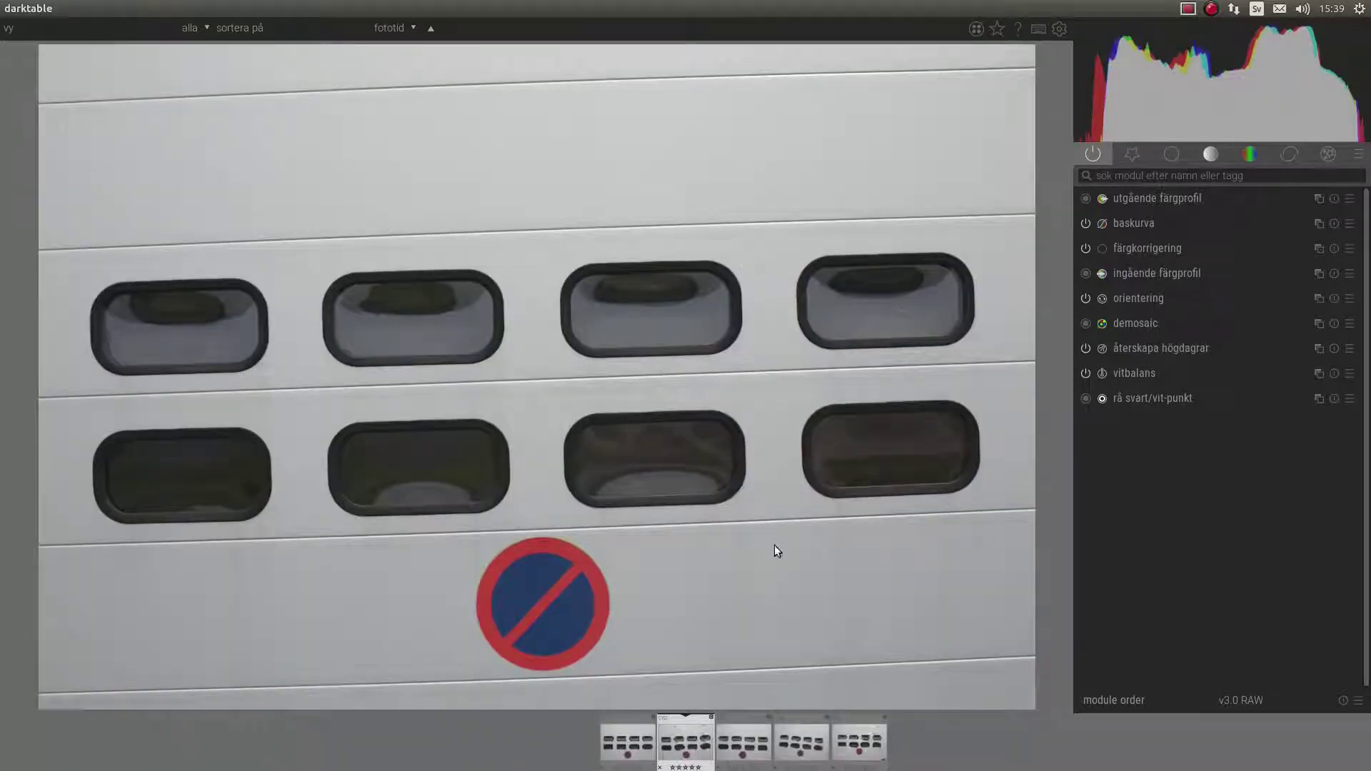
left_click(748, 734)
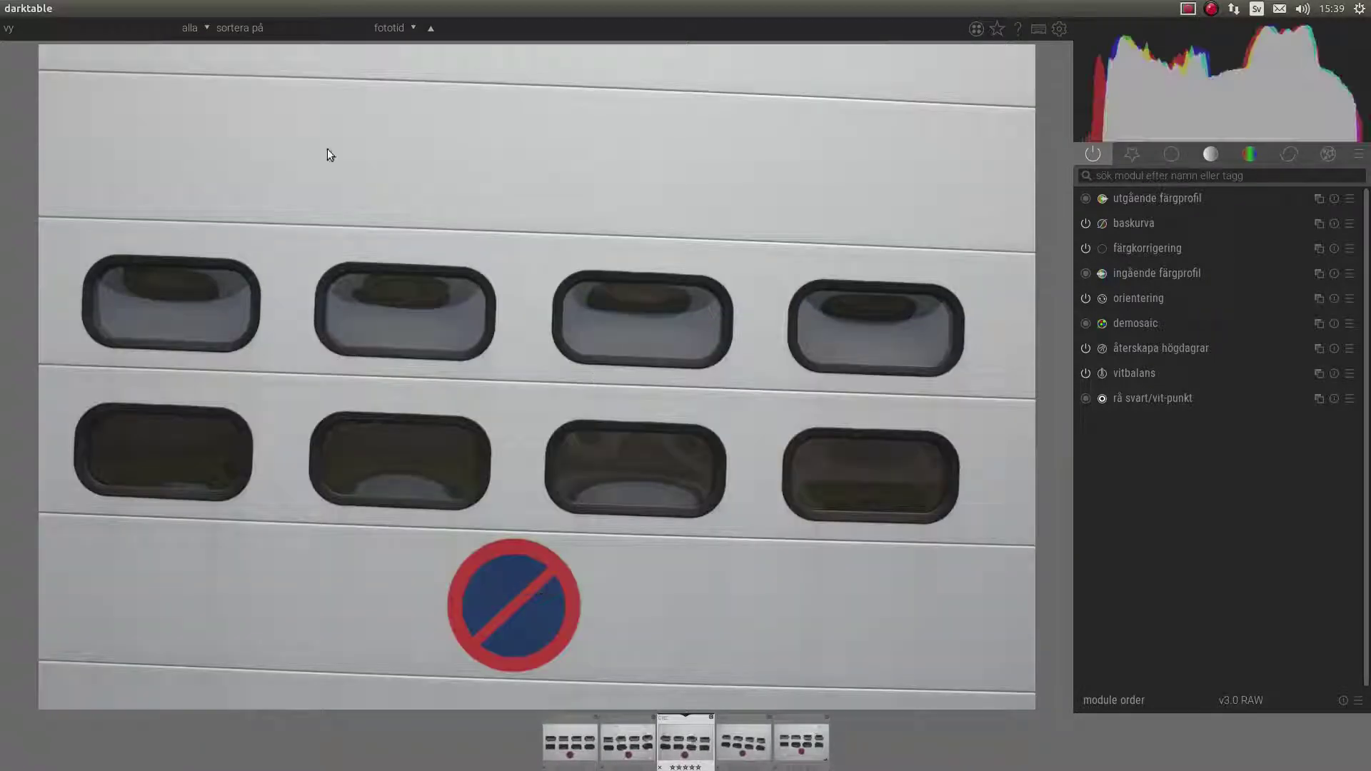
left_click(757, 730)
left_click(728, 732)
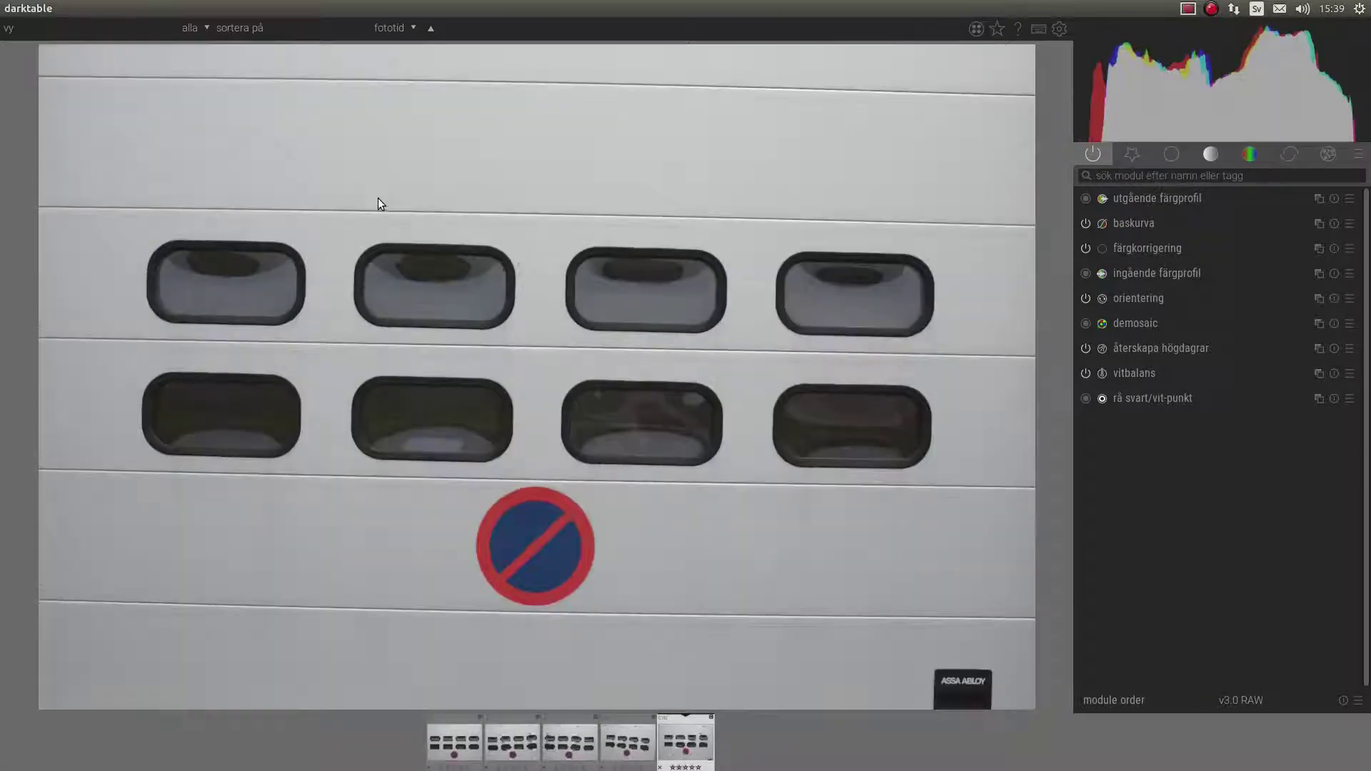
left_click(452, 736)
left_click(744, 735)
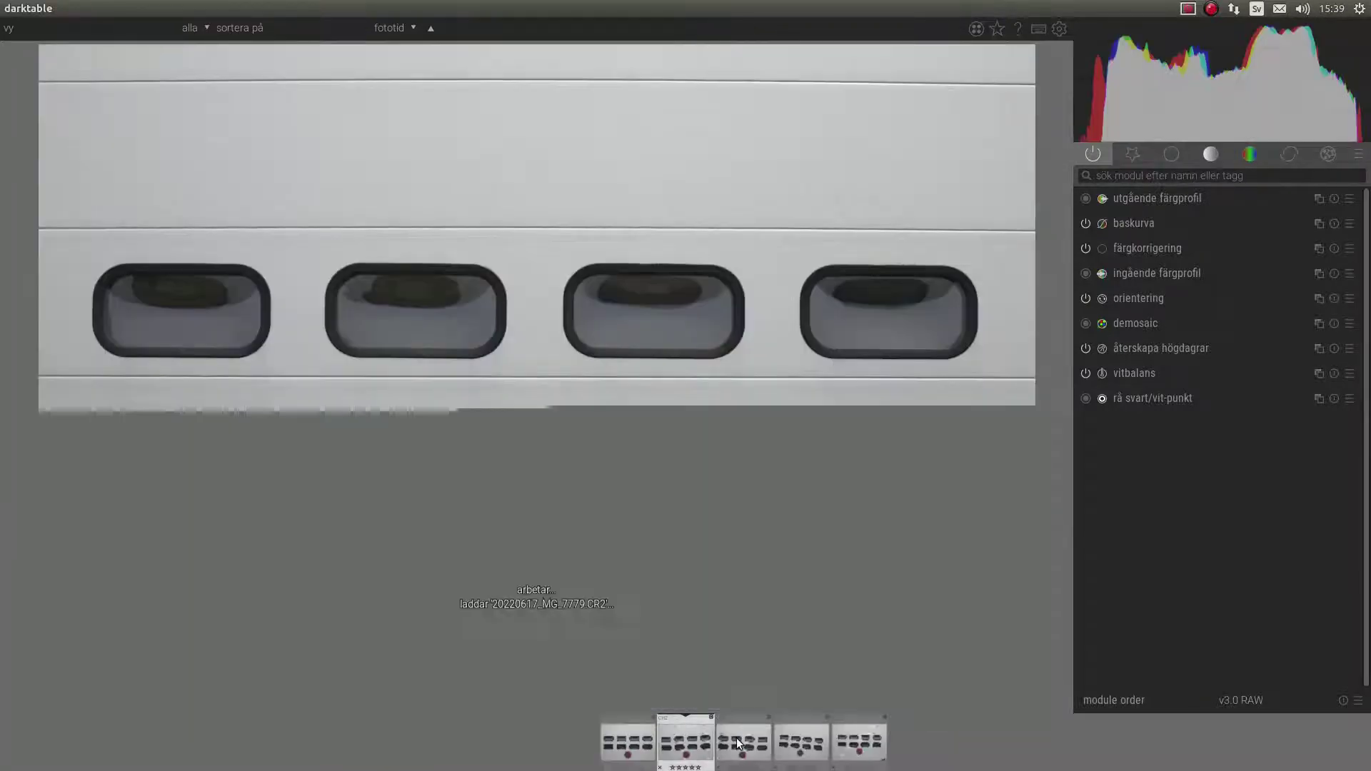
key("l")
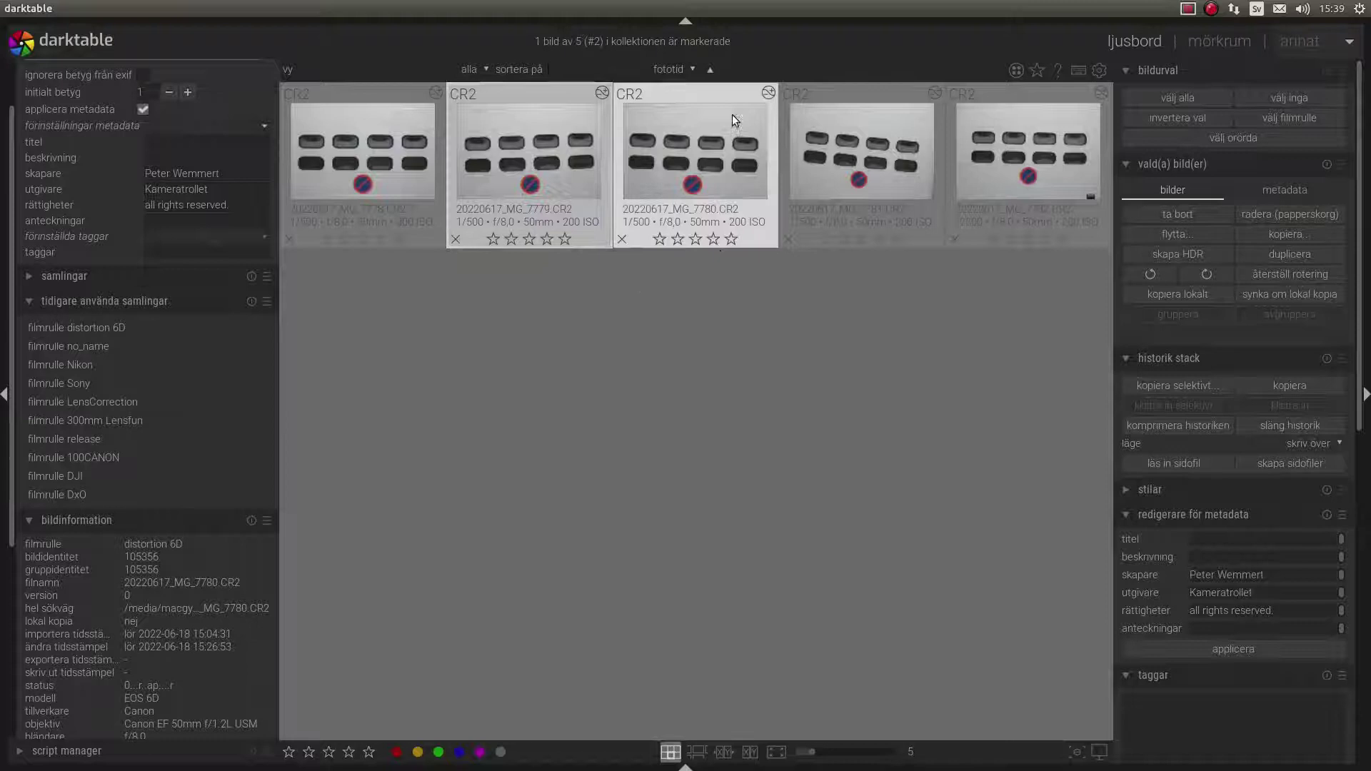
- Open a terminal in the distortion 6D folder and run the find/xargs dcraw -t 0 -T conversion
mouse_move(1, 336)
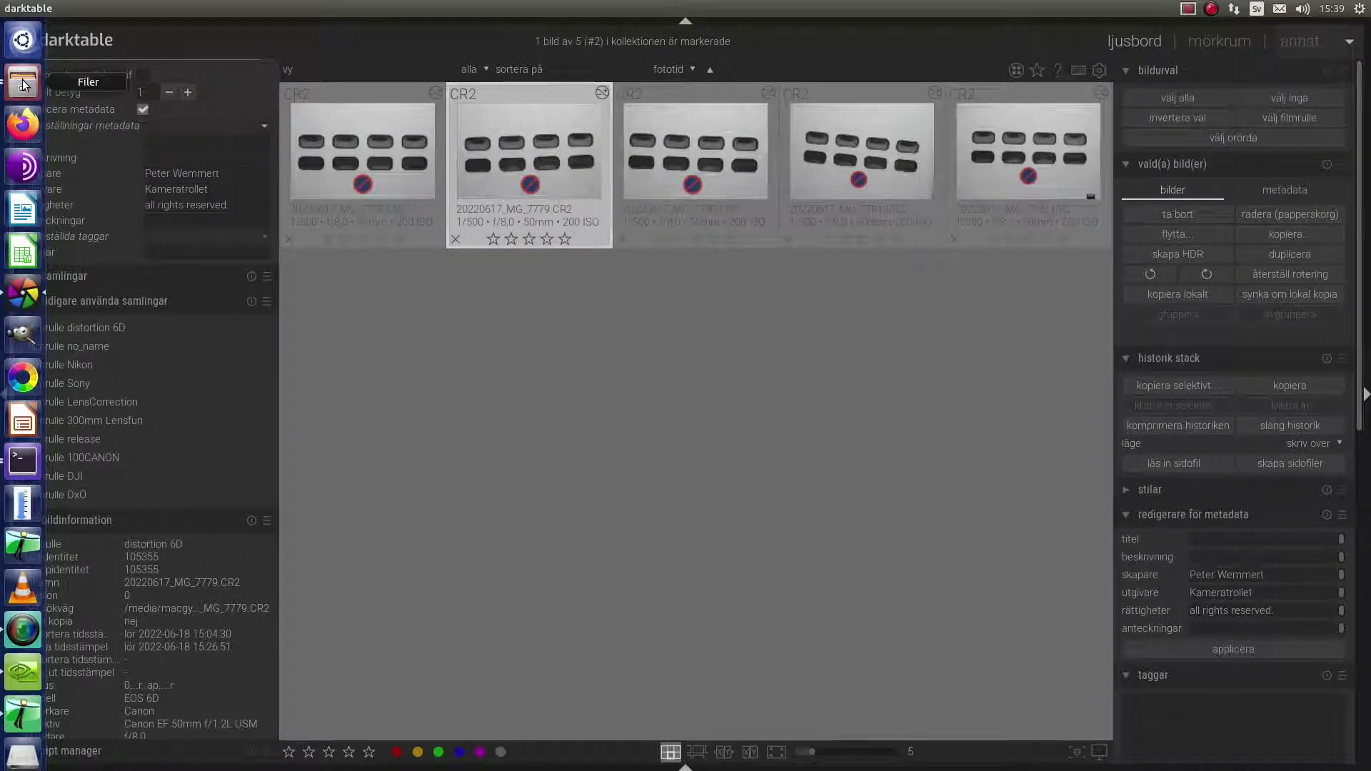
left_click(23, 85)
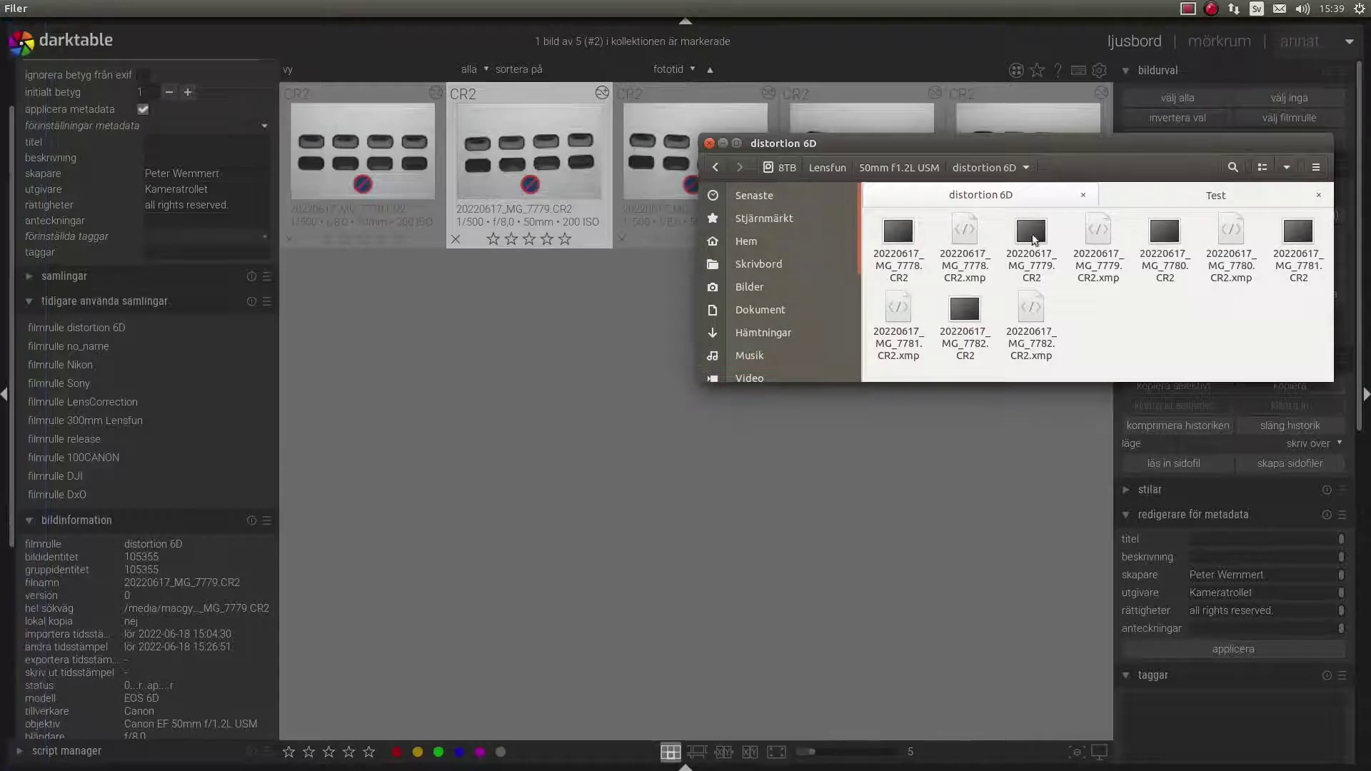
right_click(1098, 315)
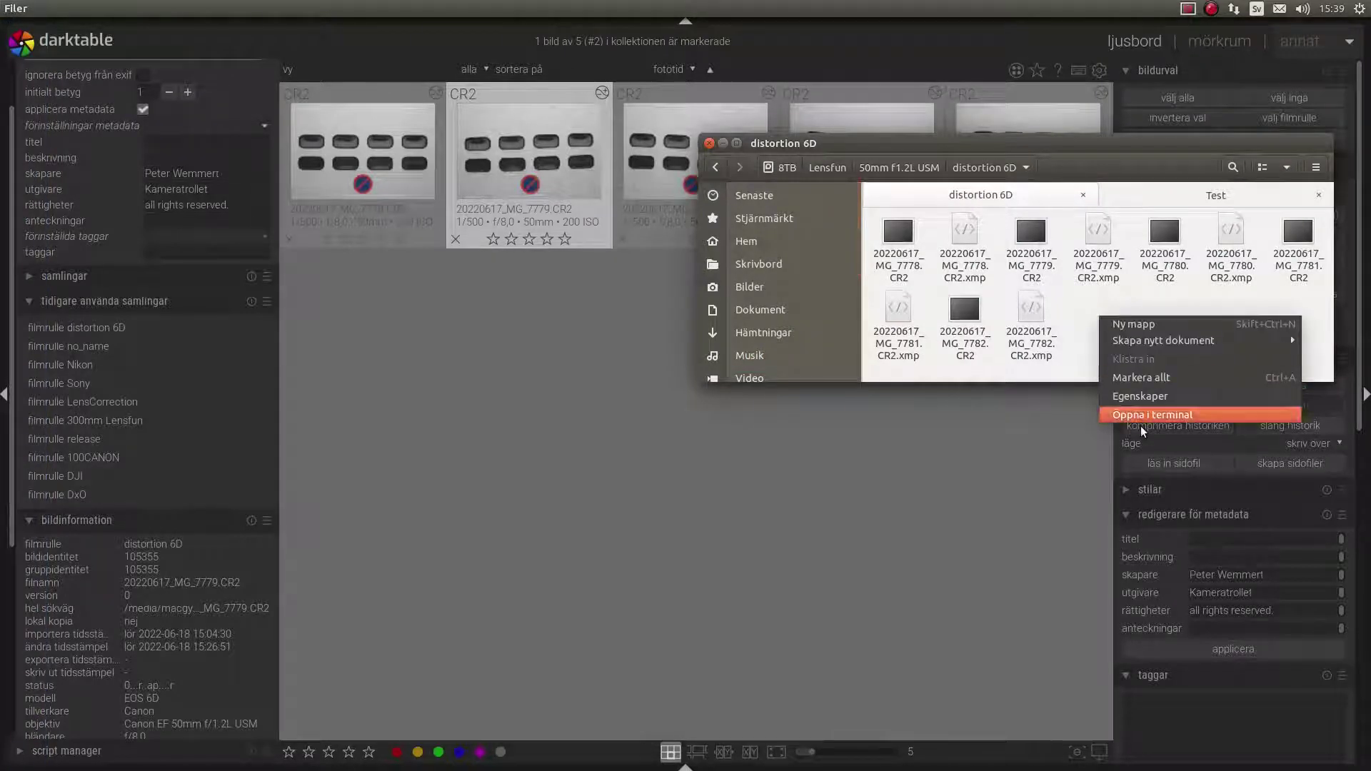
left_click(1150, 418)
type("find -name \"*.CR2\" | xargs --verbose -P6 -I{} dcraw -t 0 -T {}")
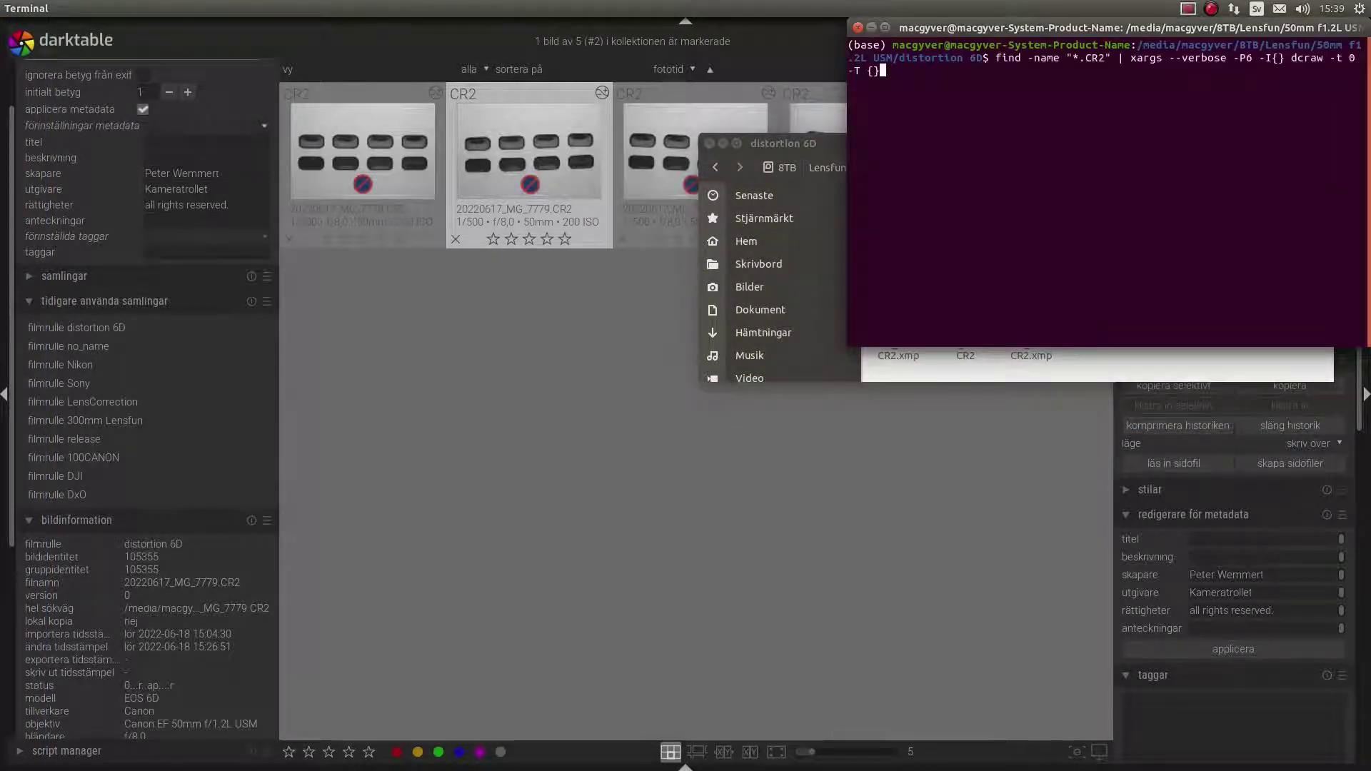
key("Return")
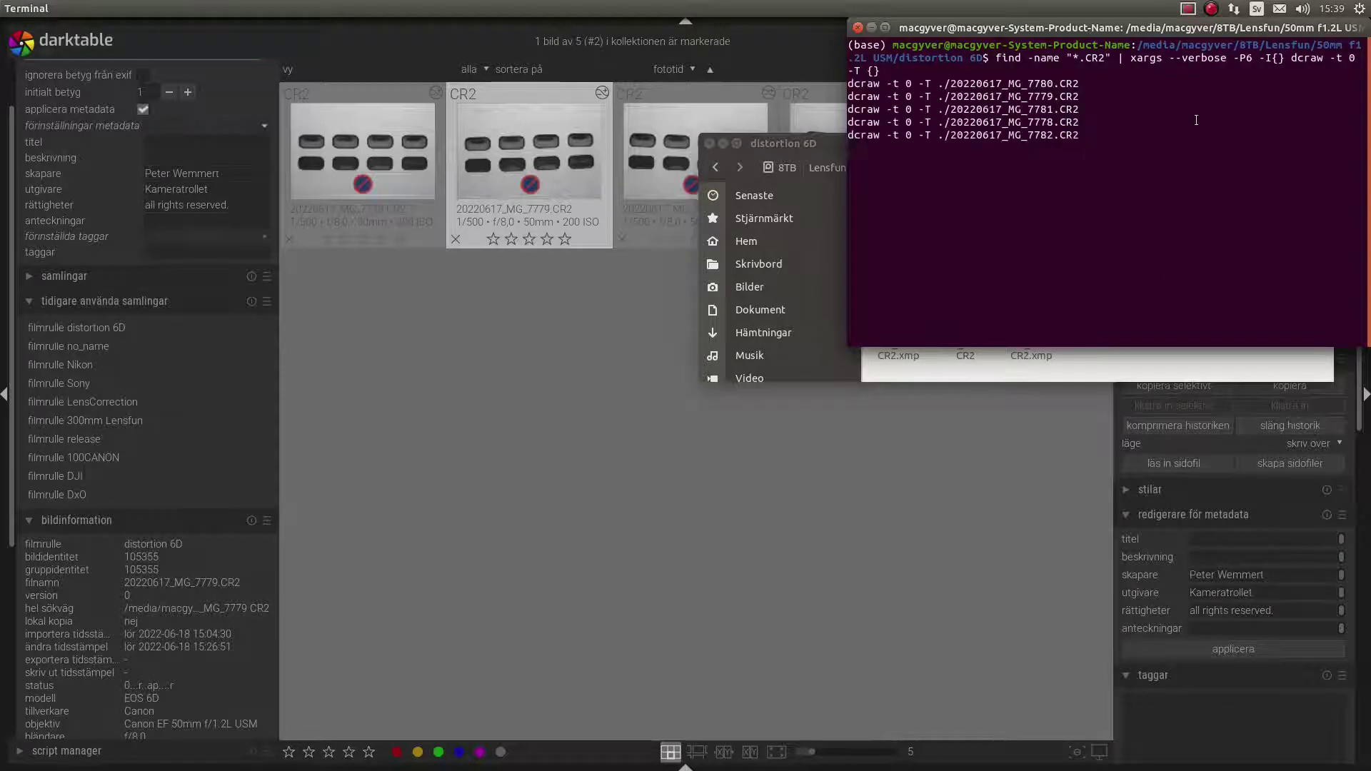
left_click_drag(1160, 30, 721, 206)
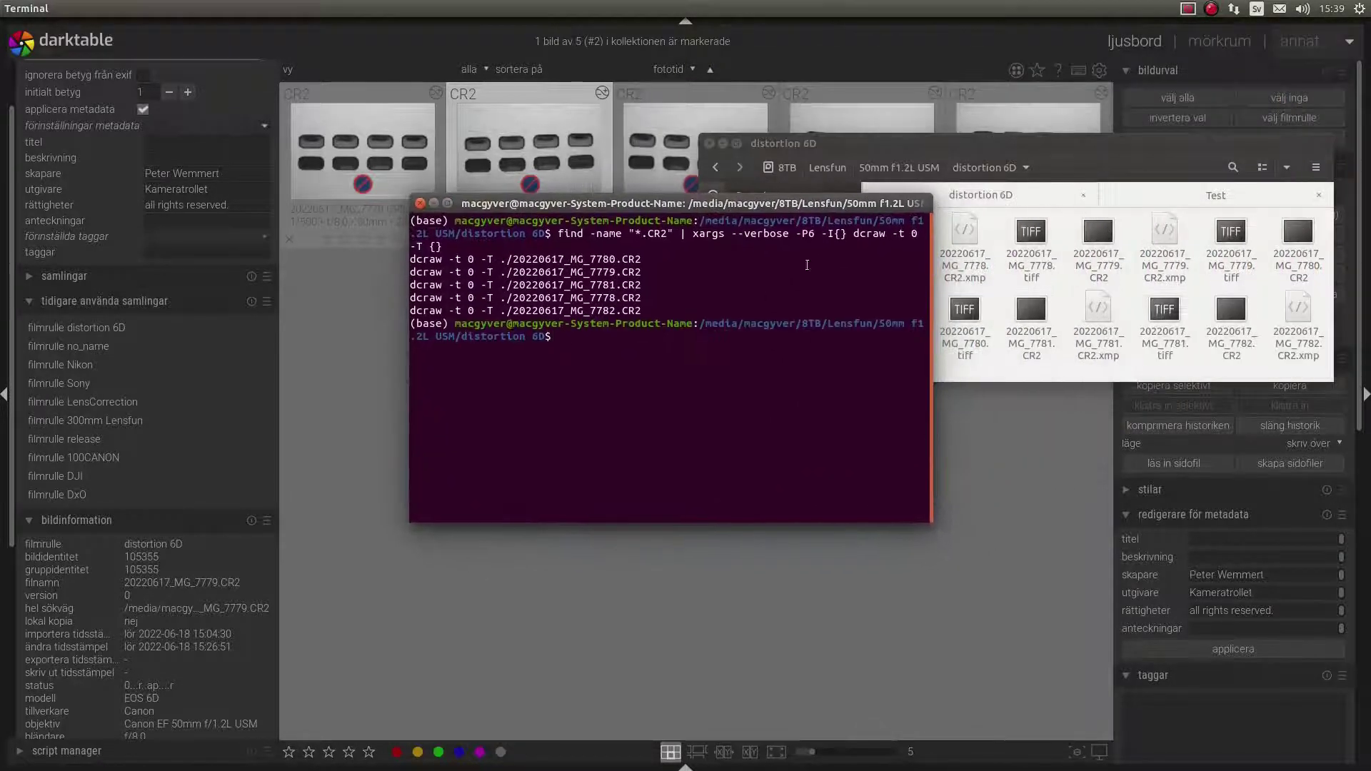
- Close the terminal and select the five TIFFs, 20220617_MG_7778 through 7782, in Files
left_click(420, 203)
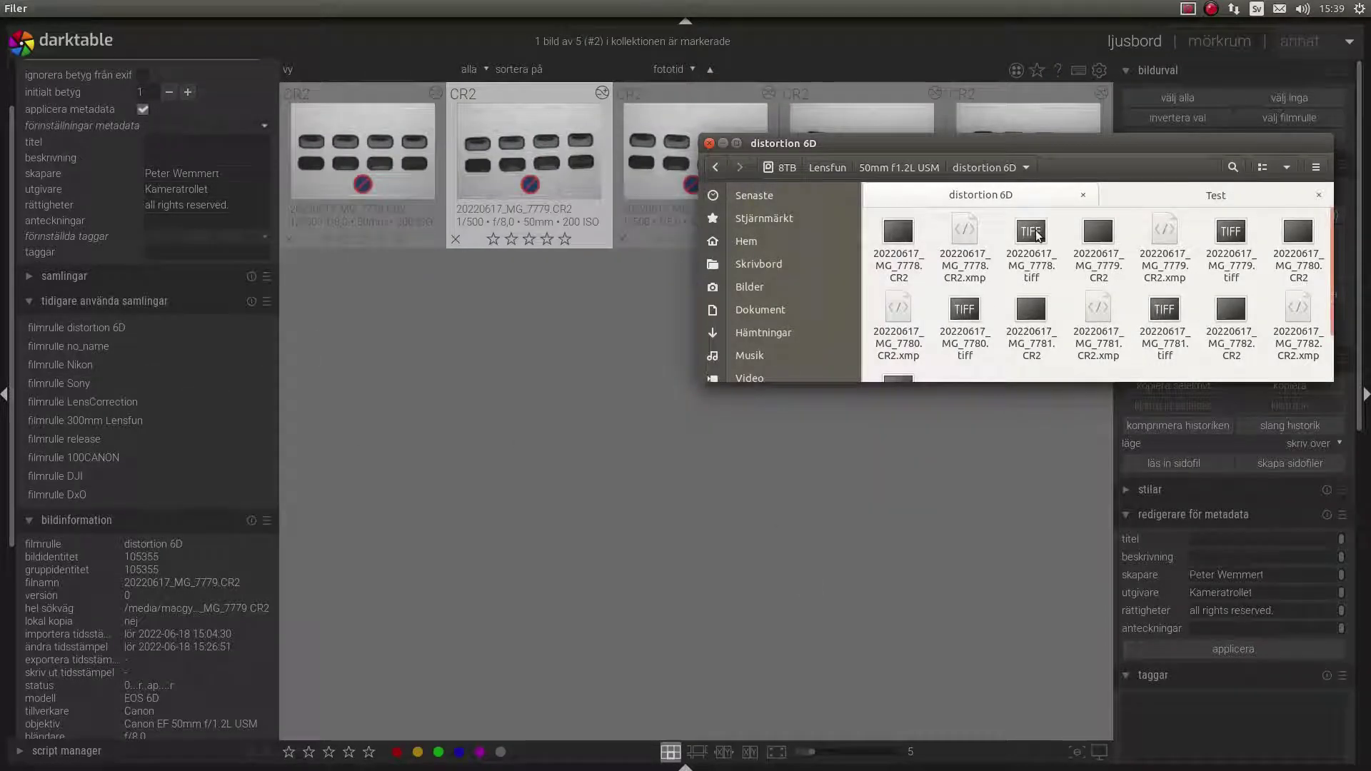
left_click(1030, 232)
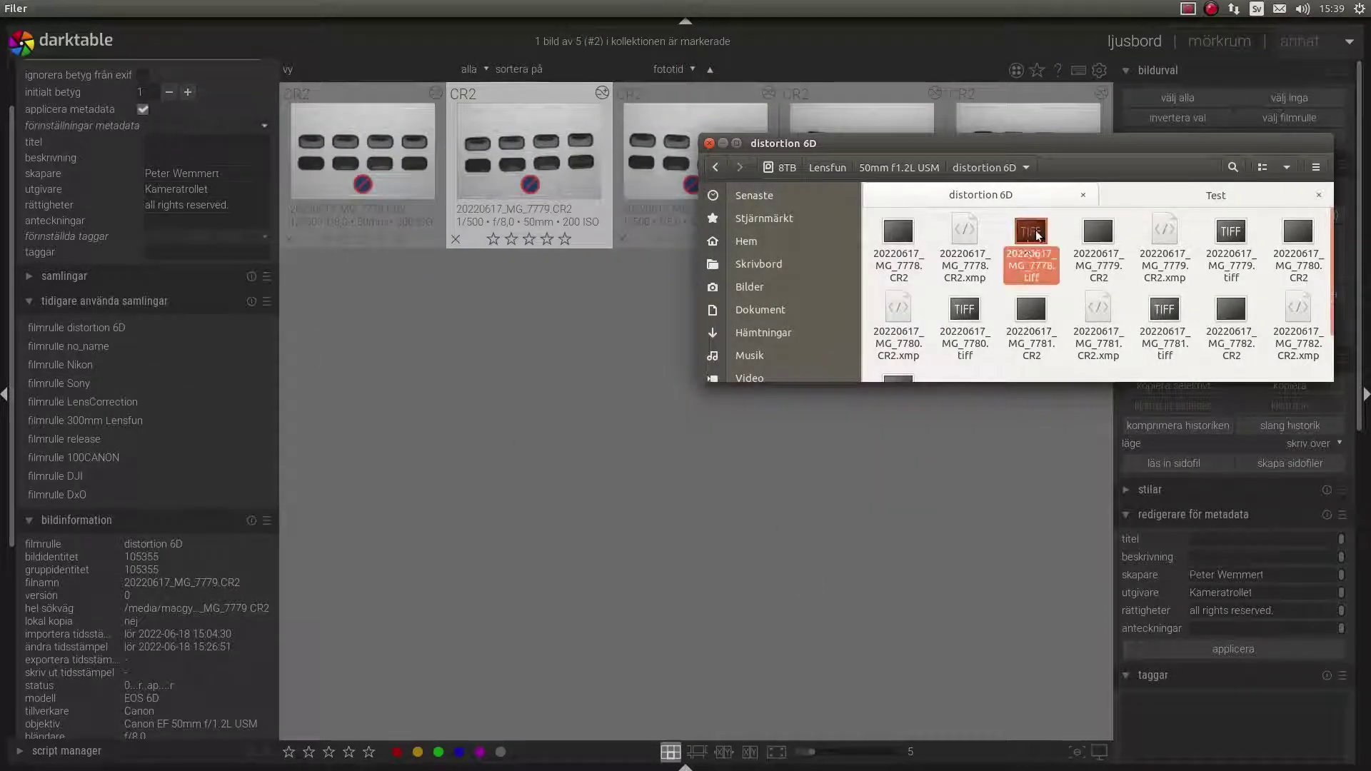
left_click(971, 310, "ctrl")
left_click(1165, 314, "ctrl")
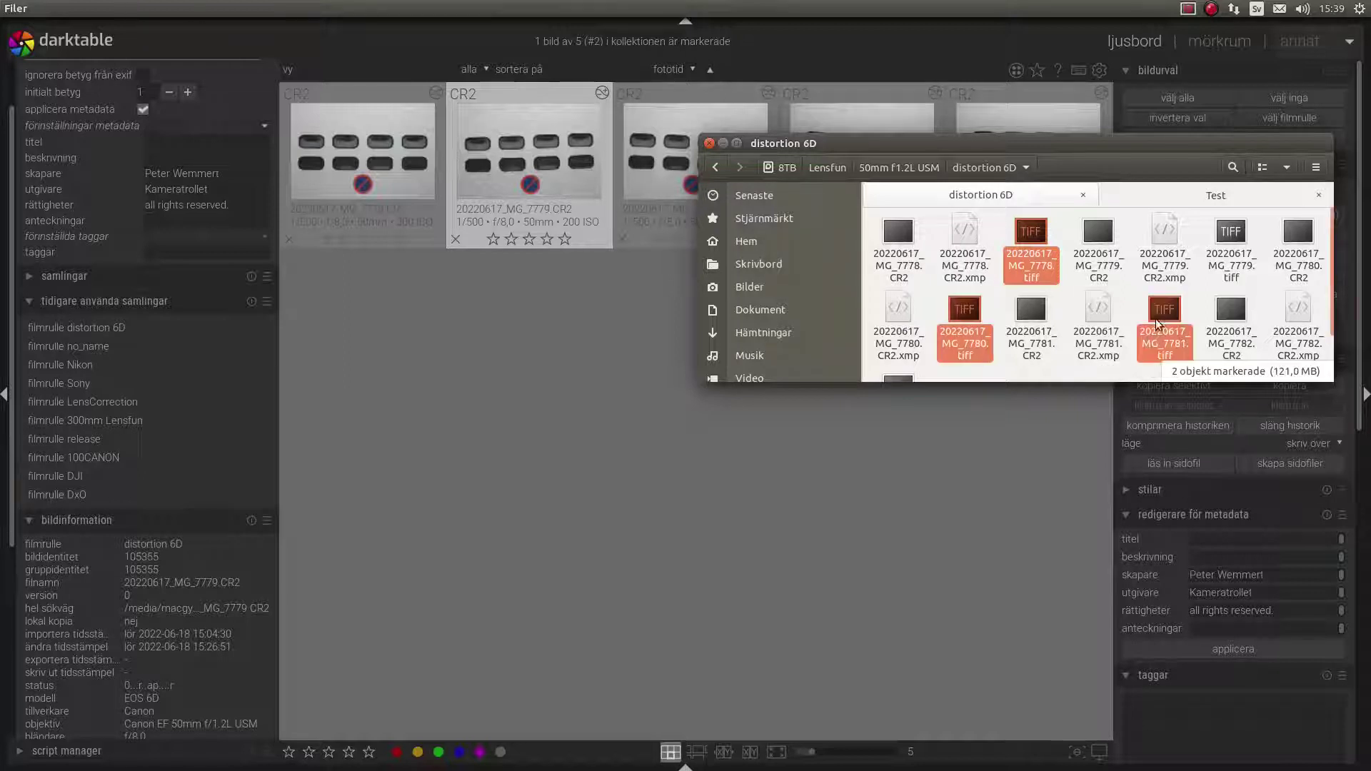
left_click(1231, 235, "ctrl")
scroll(938, 360, "down", 1)
left_click(901, 335, "ctrl")
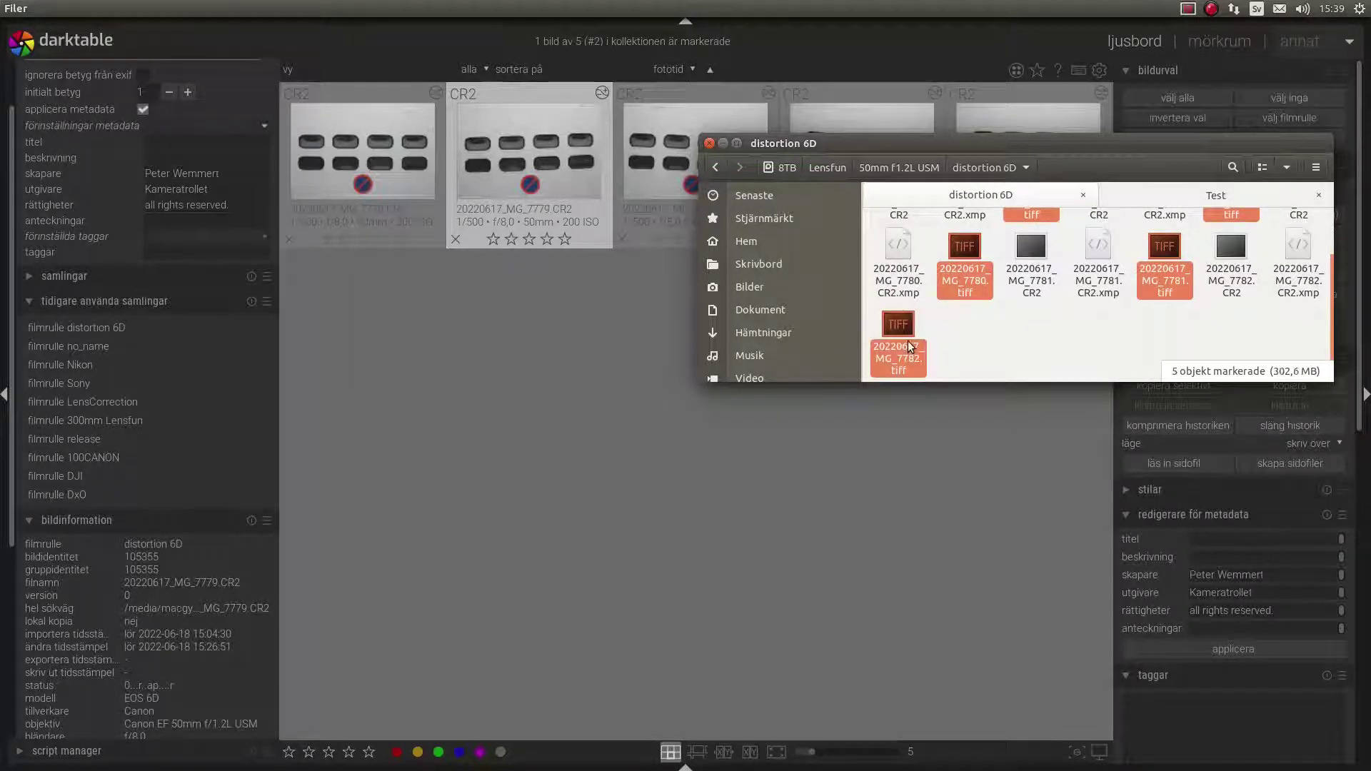
- Launch Hugin Calibrate Lens and drag the five selected TIFFs into its image list
mouse_move(4, 416)
left_click(23, 712)
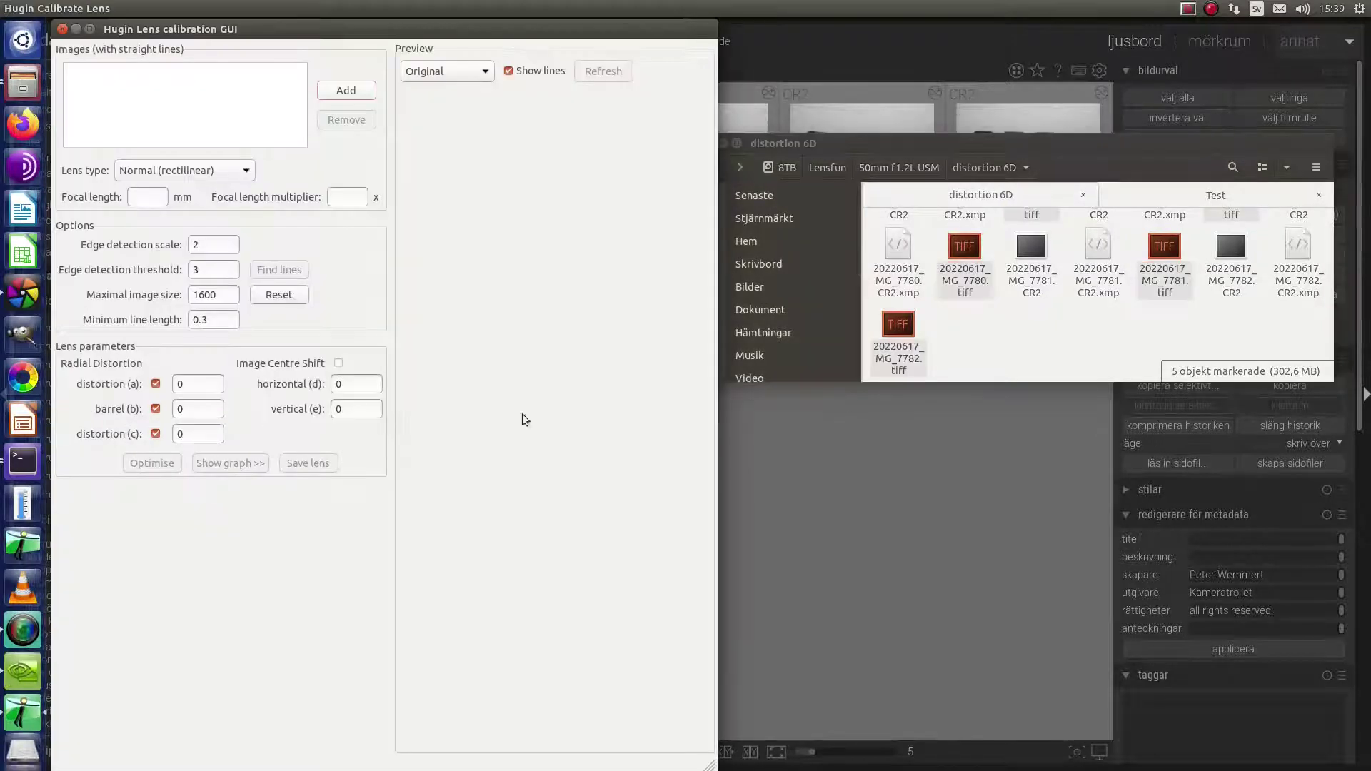
left_click_drag(956, 257, 200, 119)
left_click(344, 197)
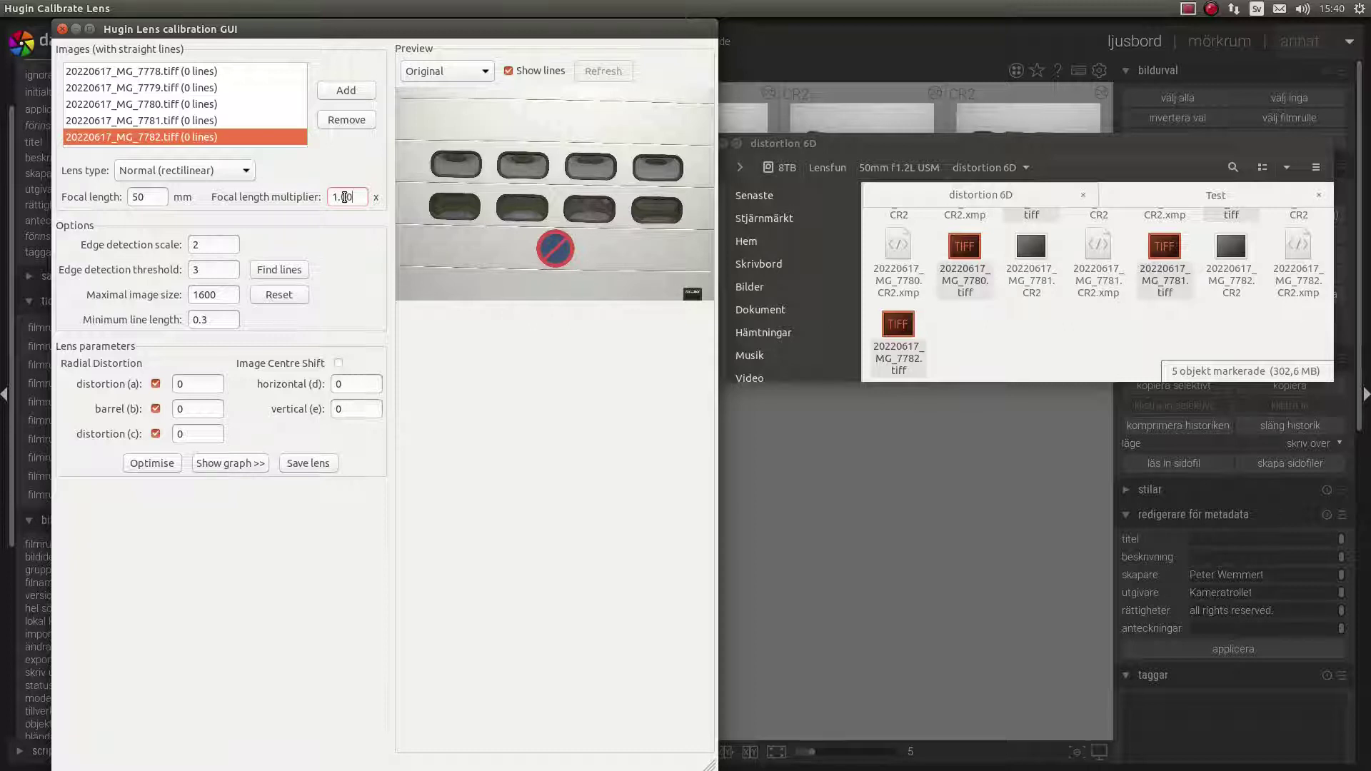
- Set the focal length multiplier to 1.005, find lines in all five images, and widen the window
type("5")
left_click(270, 272)
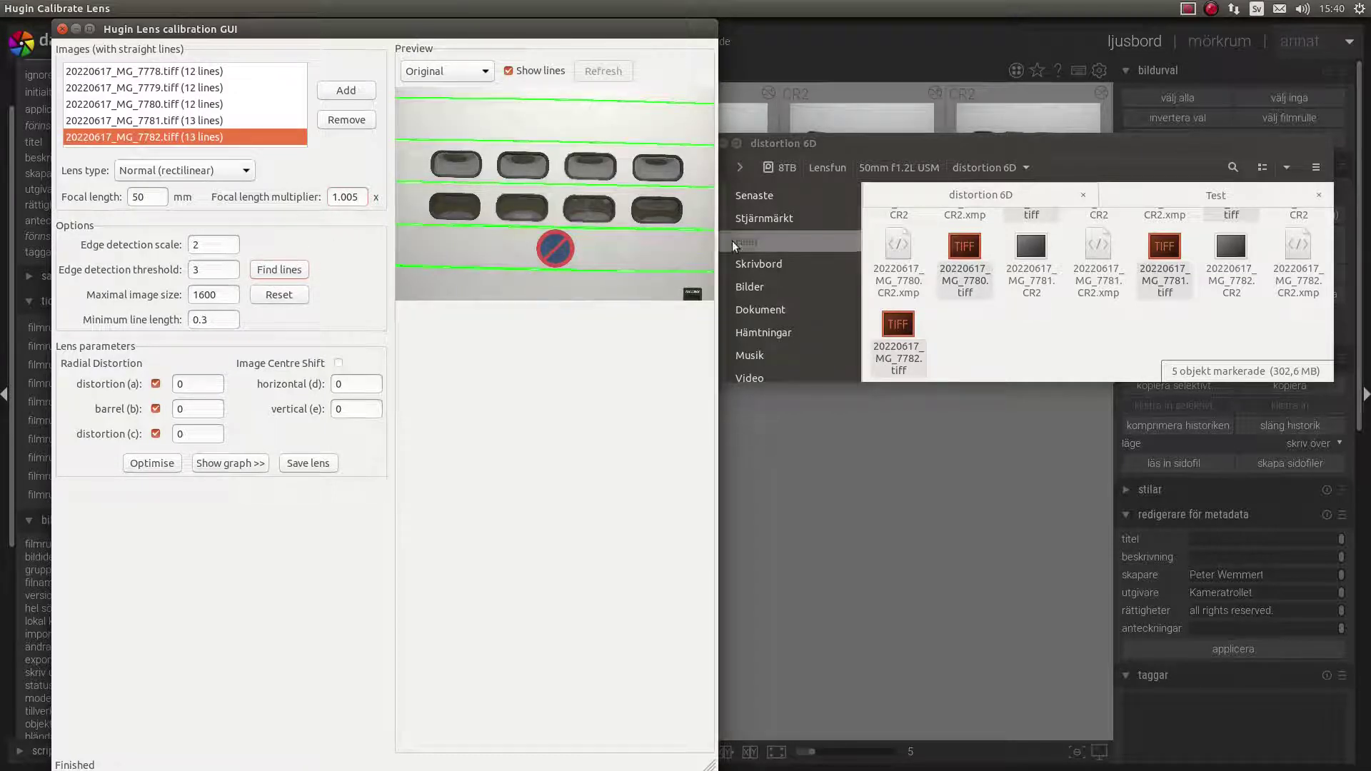
left_click_drag(718, 252, 1126, 254)
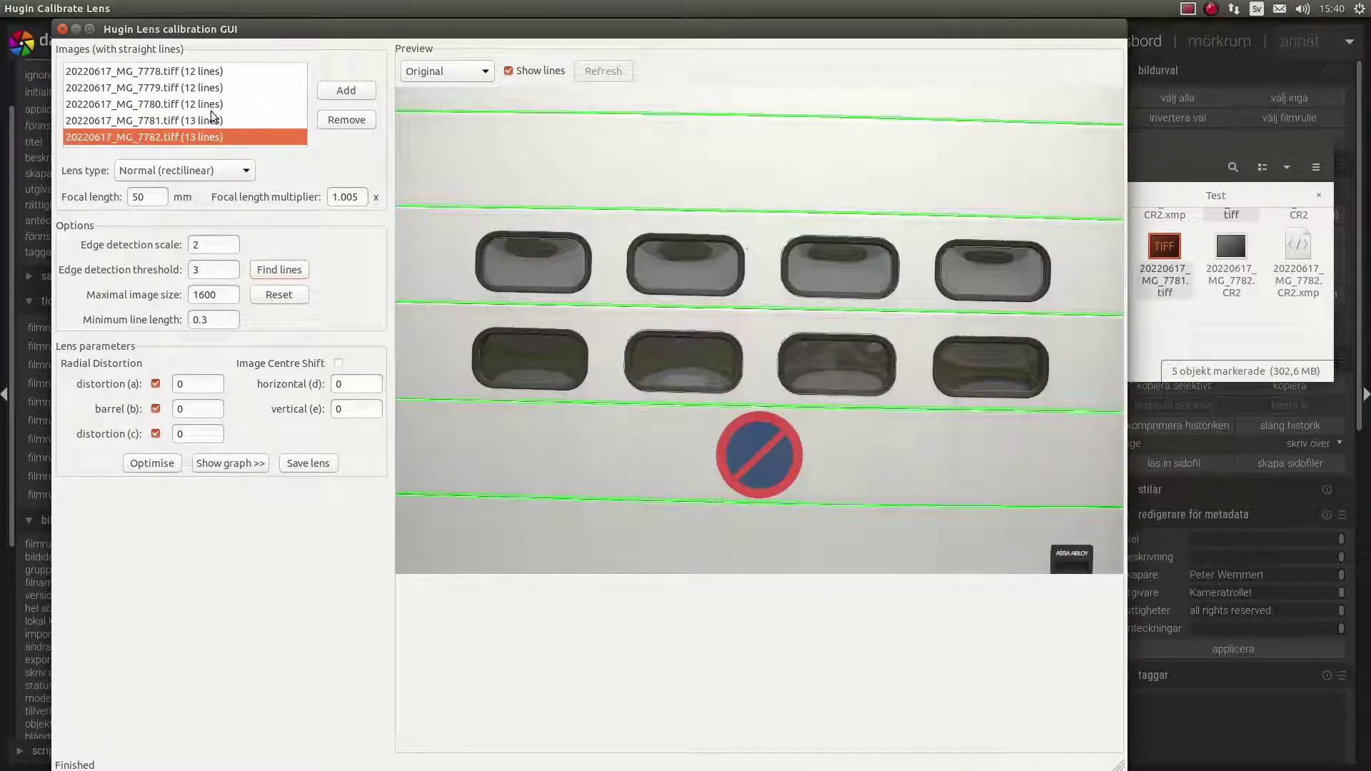
- Preview the loaded images, then optimise the radial distortion parameters a, b and c
left_click(212, 119)
left_click(187, 102)
left_click(187, 87)
left_click(190, 73)
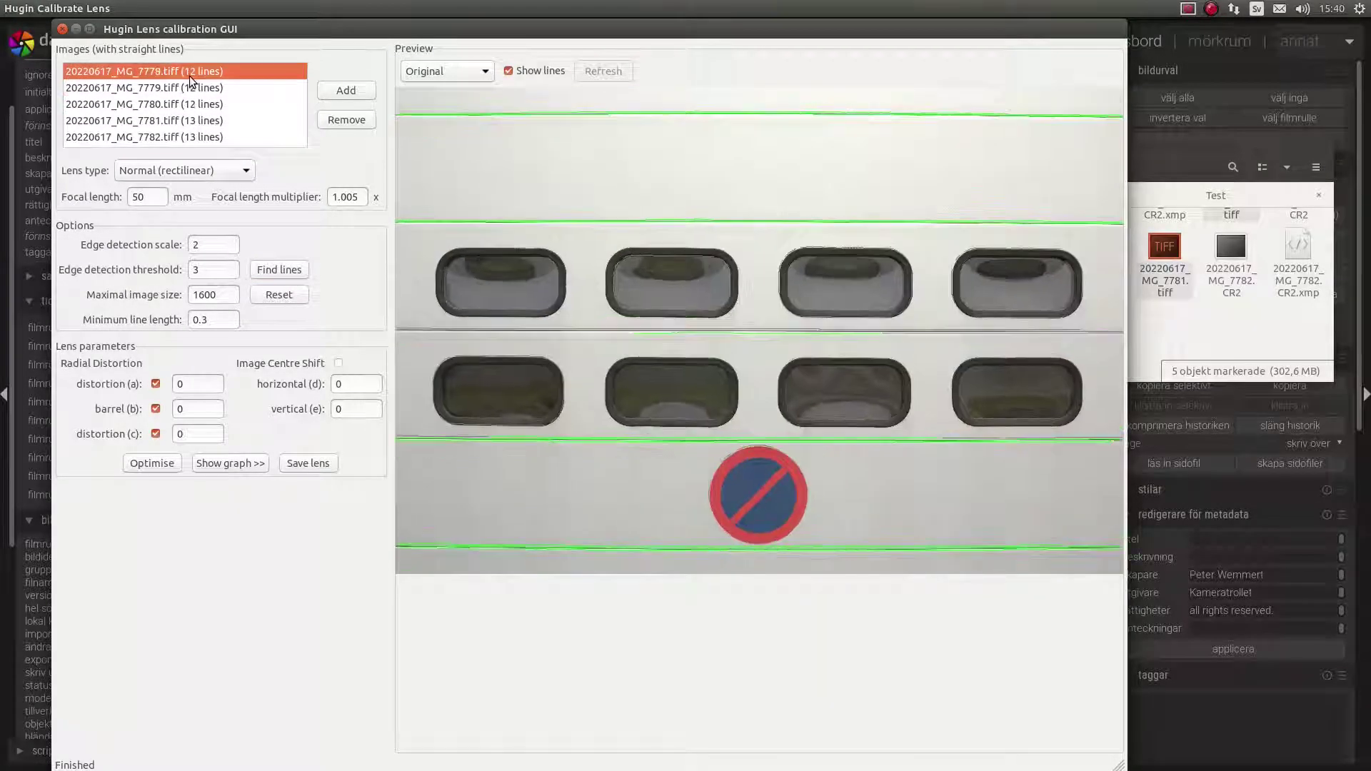
left_click(153, 463)
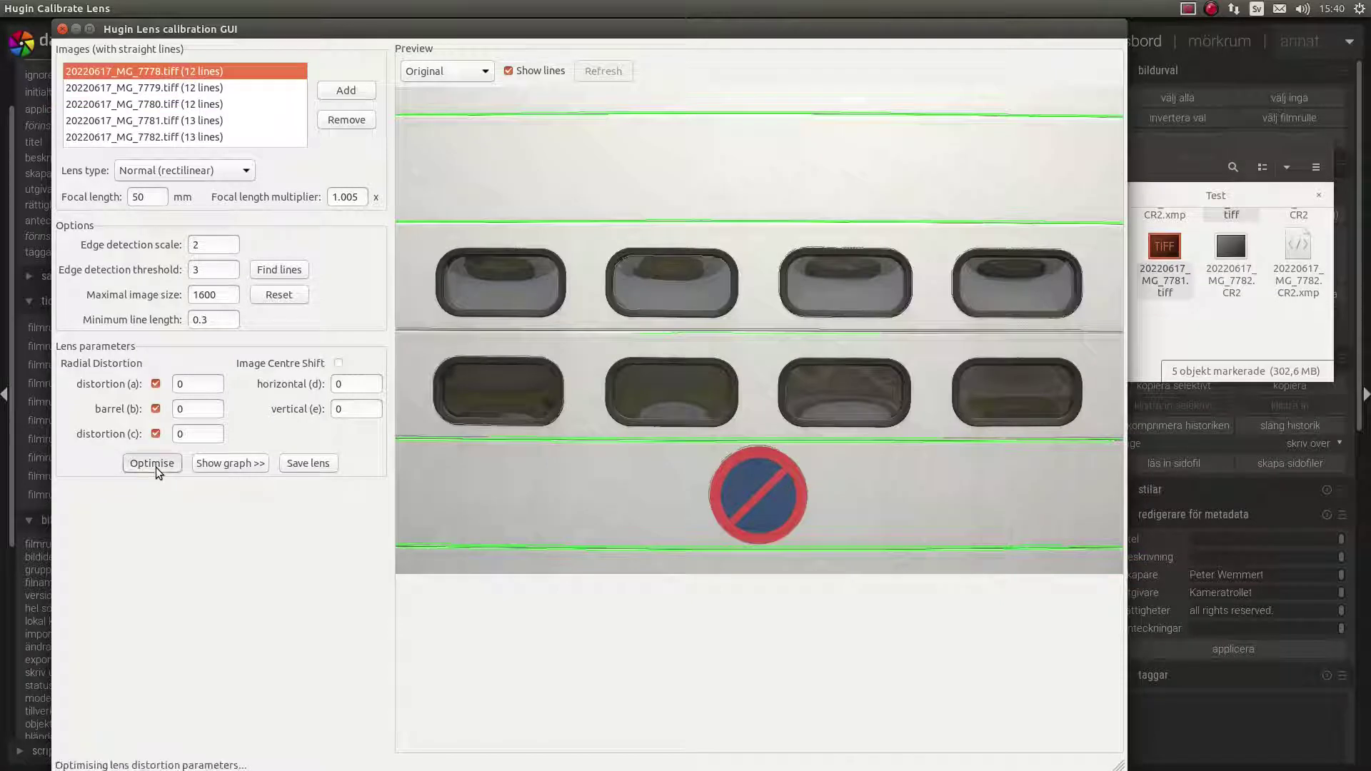
- Check the distortion-corrected preview on each image, comparing it against the original
left_click(443, 70)
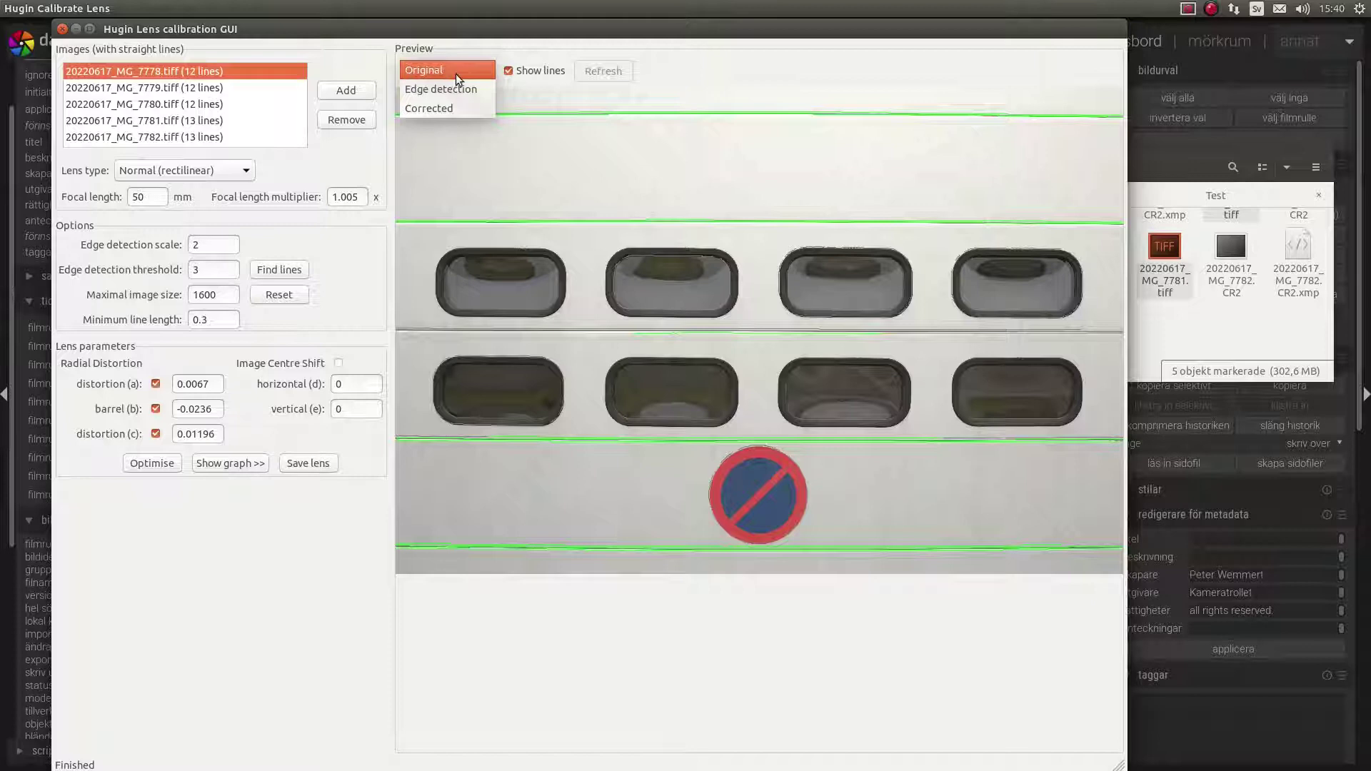
left_click(455, 111)
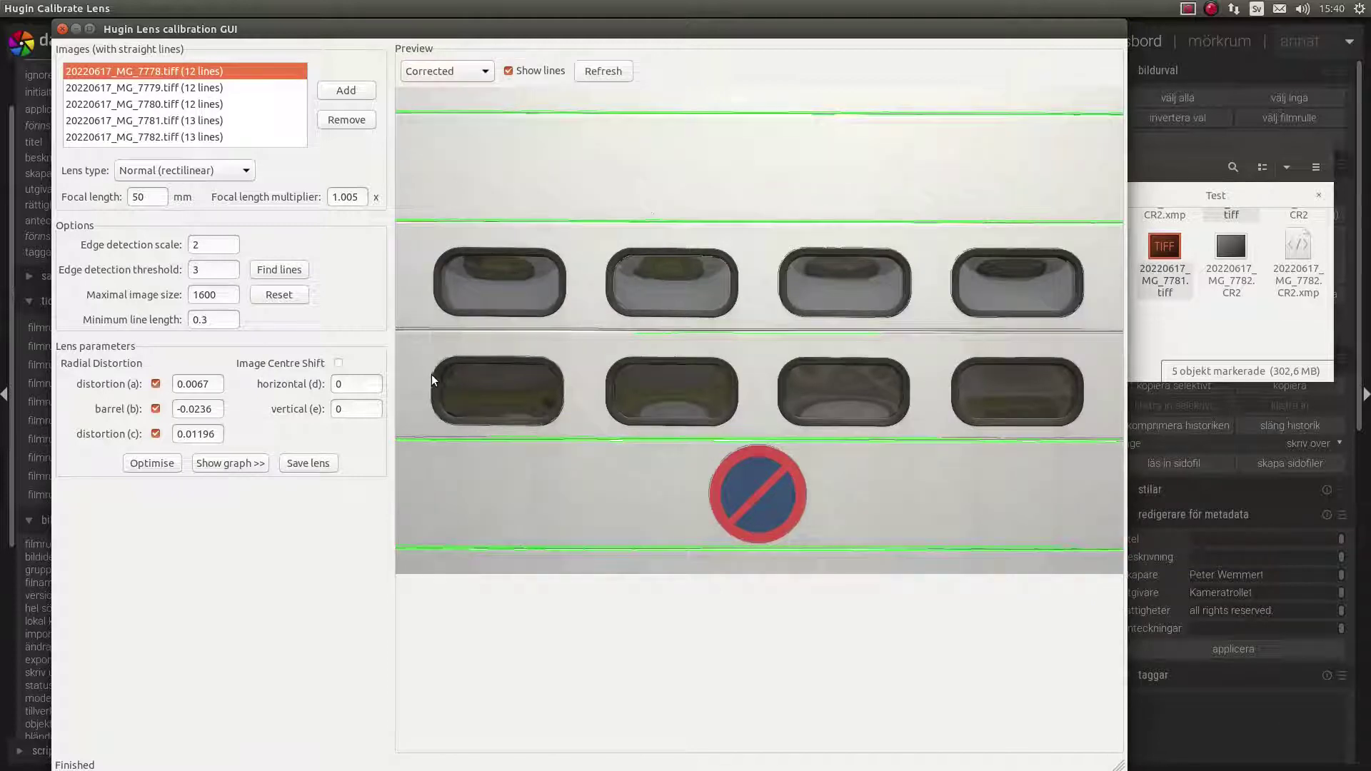
left_click(201, 87)
left_click(189, 103)
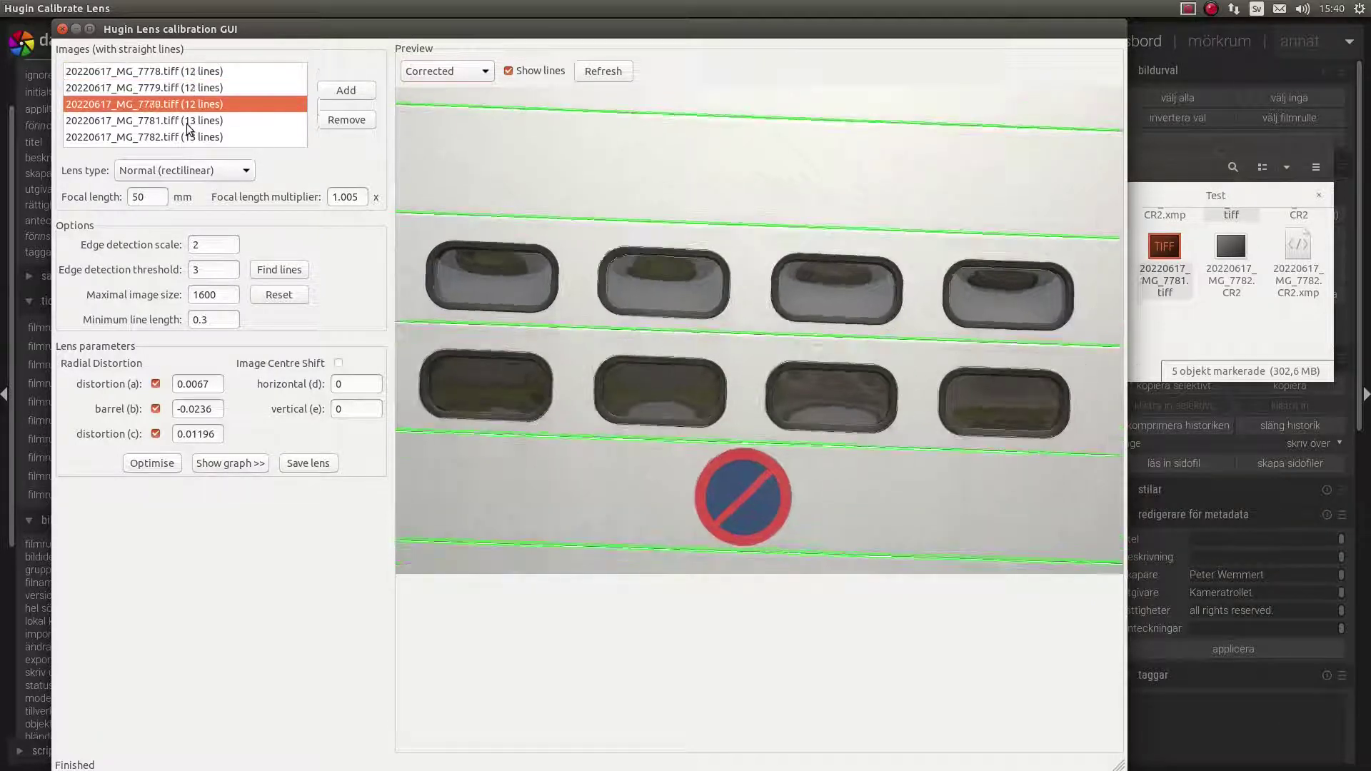
left_click(186, 123)
left_click(188, 137)
left_click(418, 71)
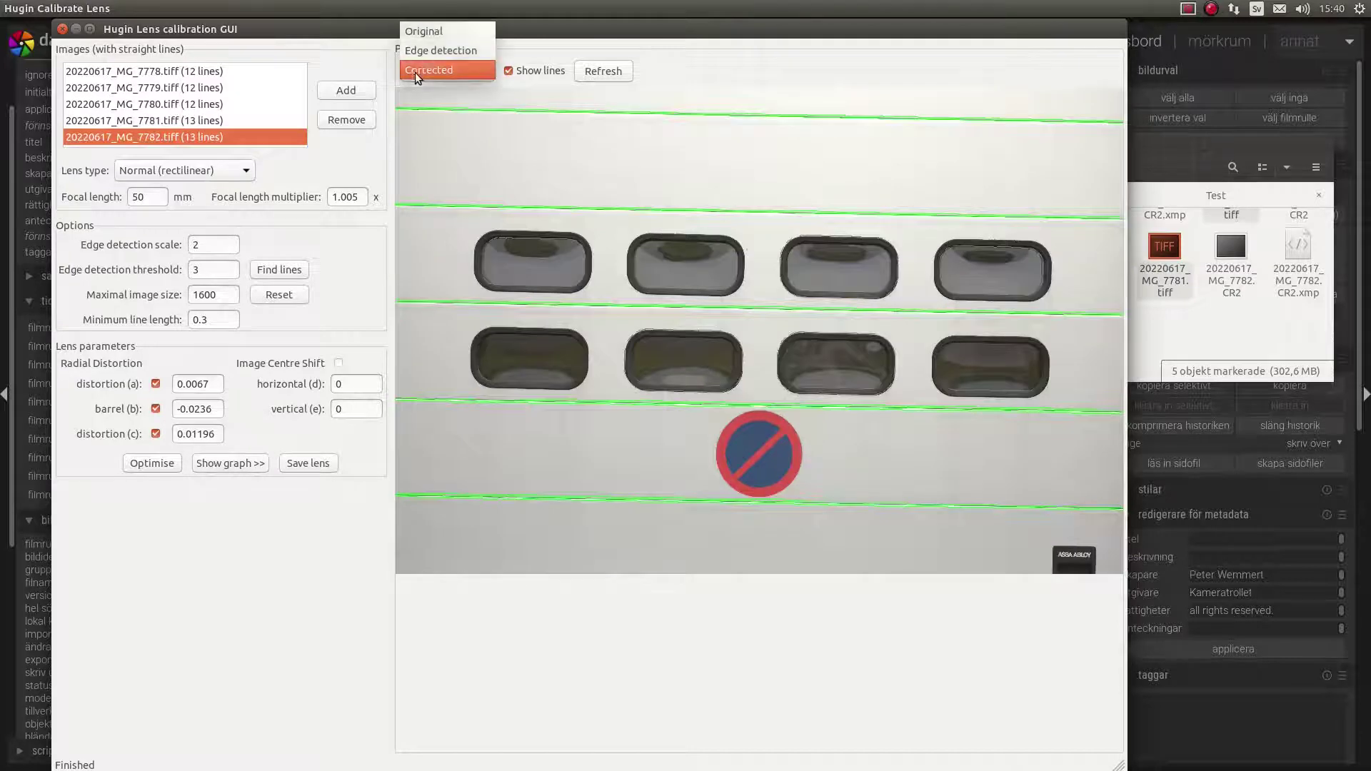
left_click(447, 35)
left_click(441, 64)
left_click(447, 101)
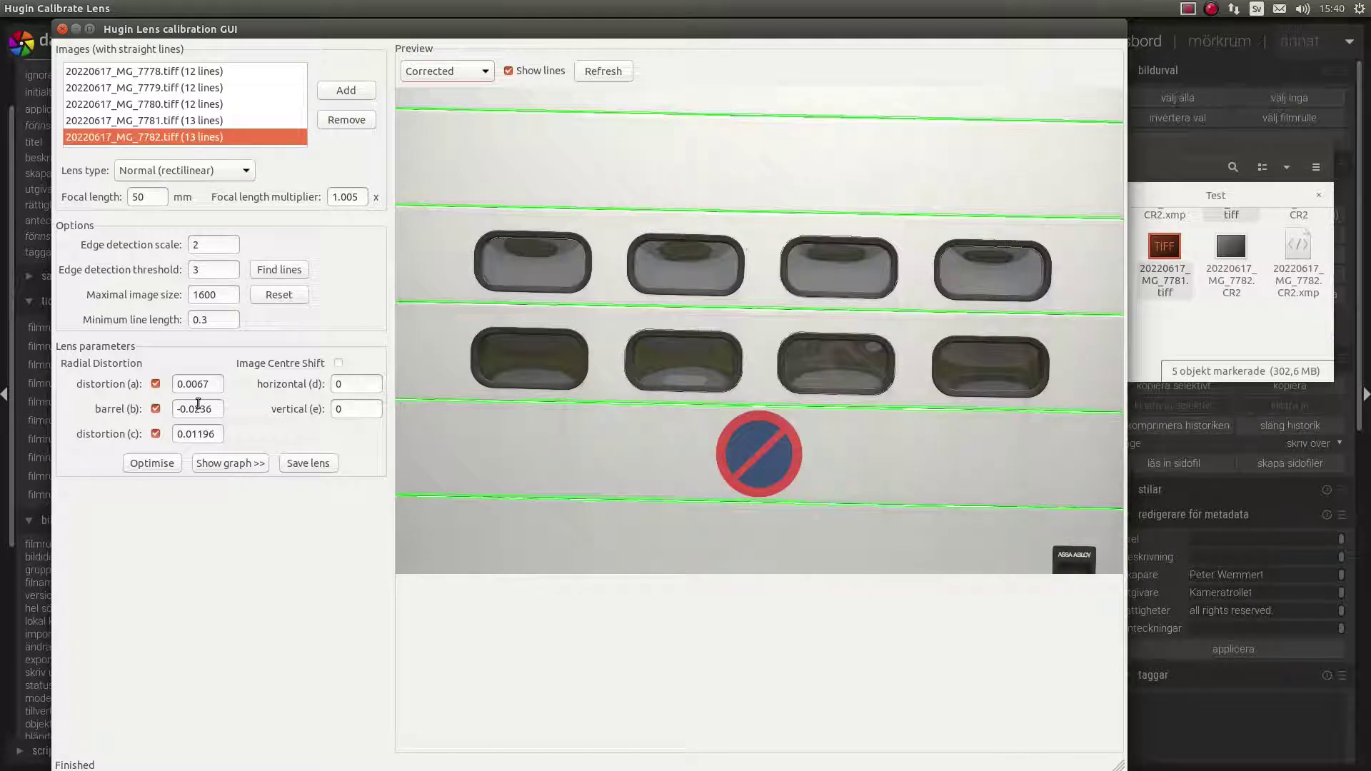
- Open slr-canon.xml from the Test folder in the text editor
key("alt+Tab")
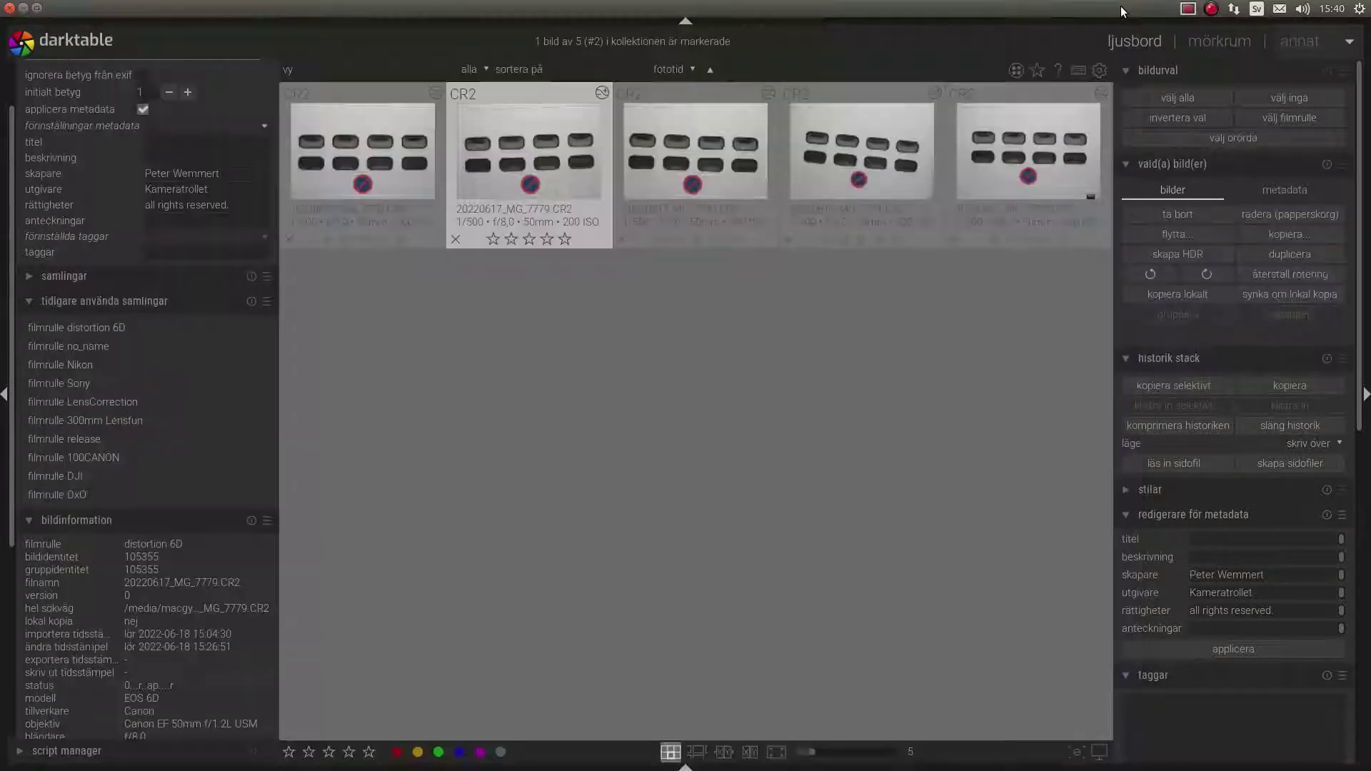
mouse_move(2, 6)
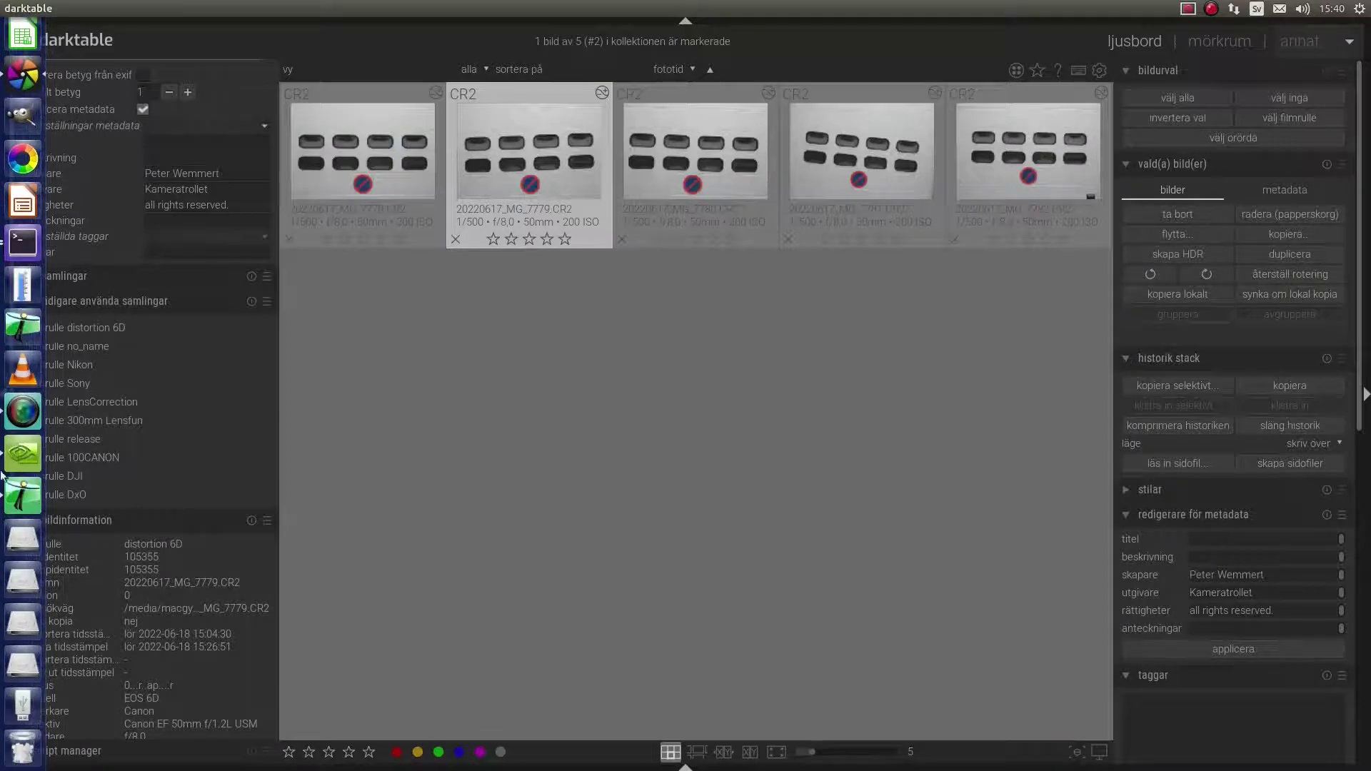
left_click(22, 83)
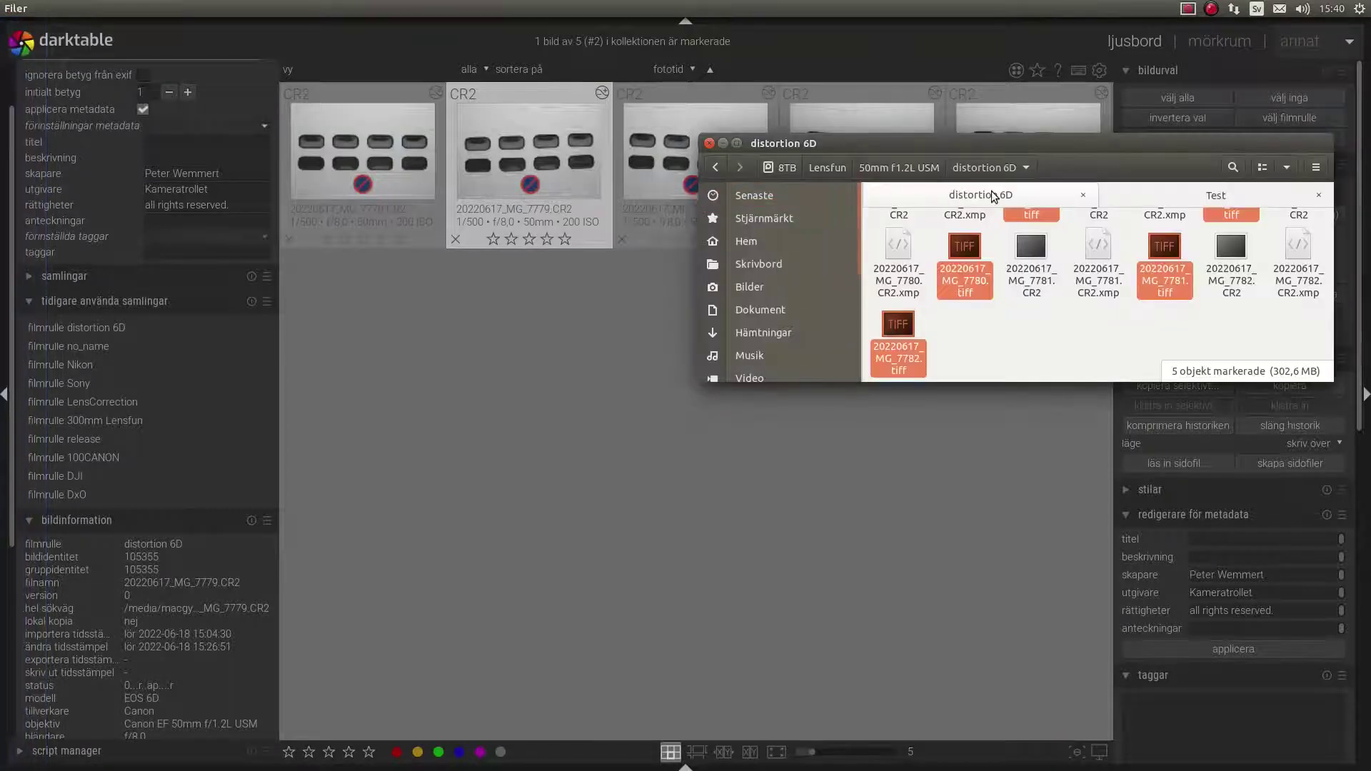
left_click(1222, 194)
double_click(1298, 307)
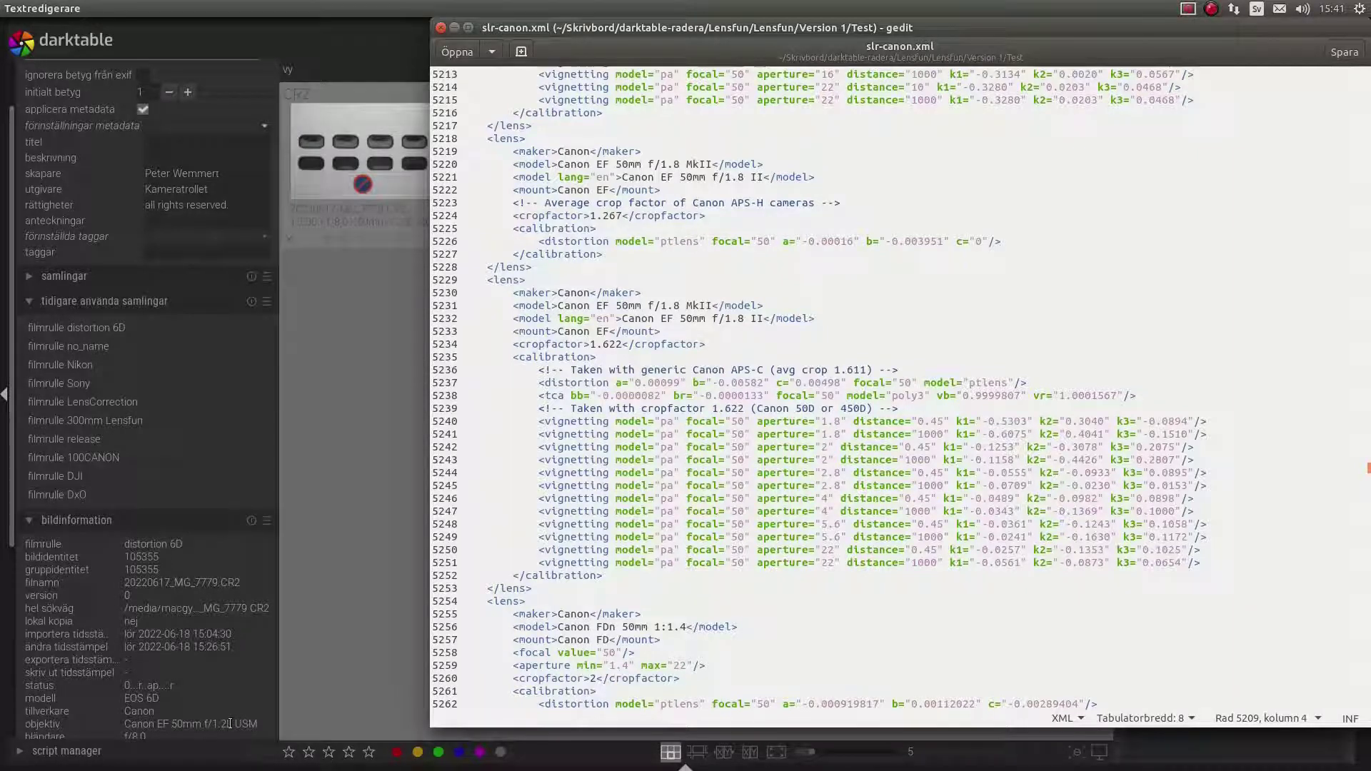
- Copy the lens name Canon EF 50mm f/1.2L USM from darktable's image information, then return to gedit
scroll(614, 569, "down", 2)
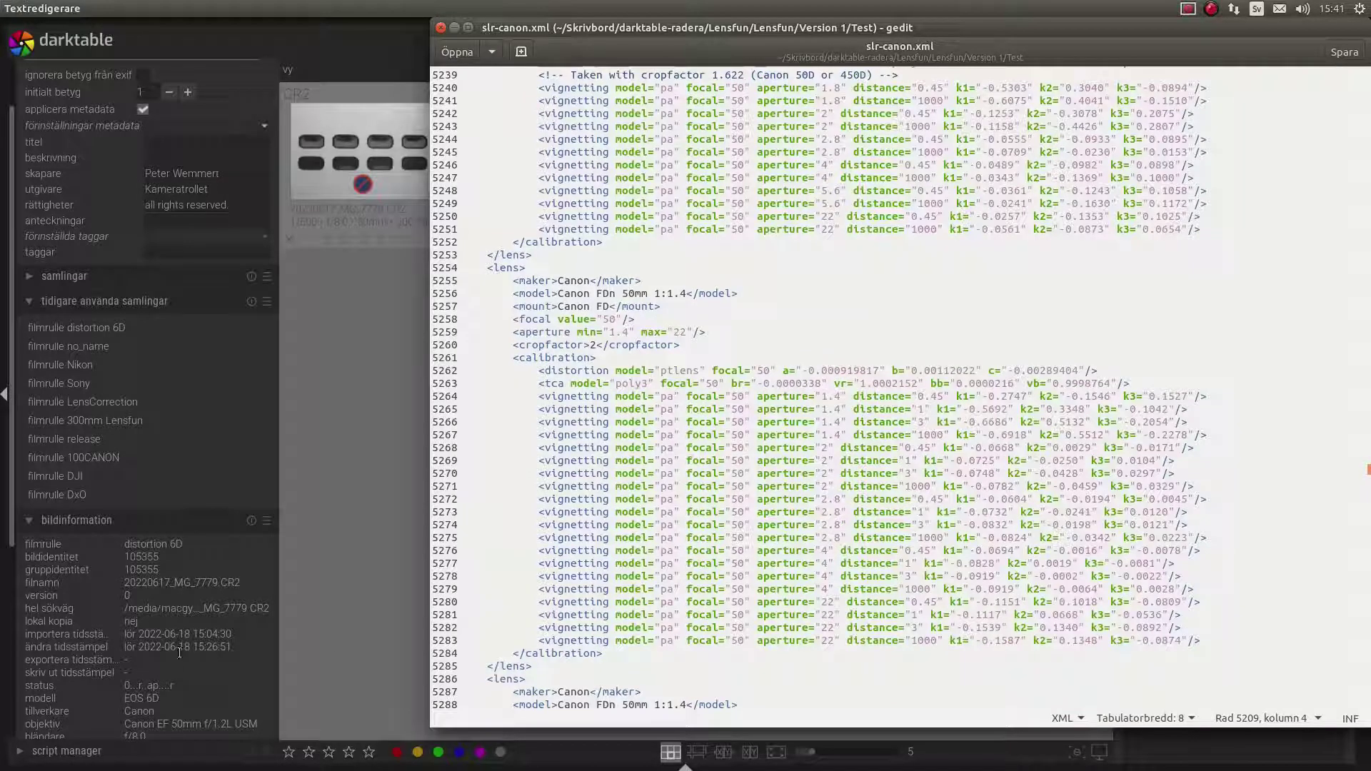
left_click_drag(126, 724, 259, 727)
right_click(229, 726)
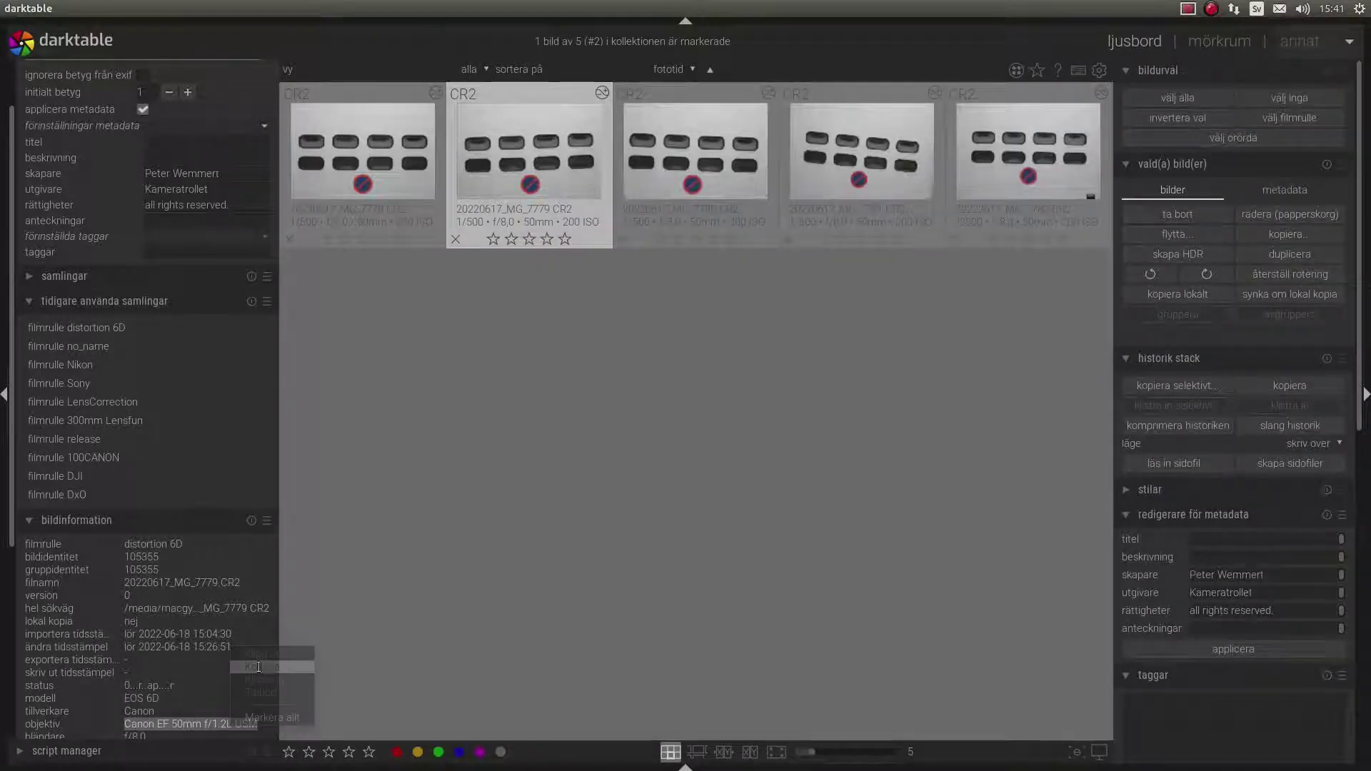
left_click(247, 670)
mouse_move(6, 91)
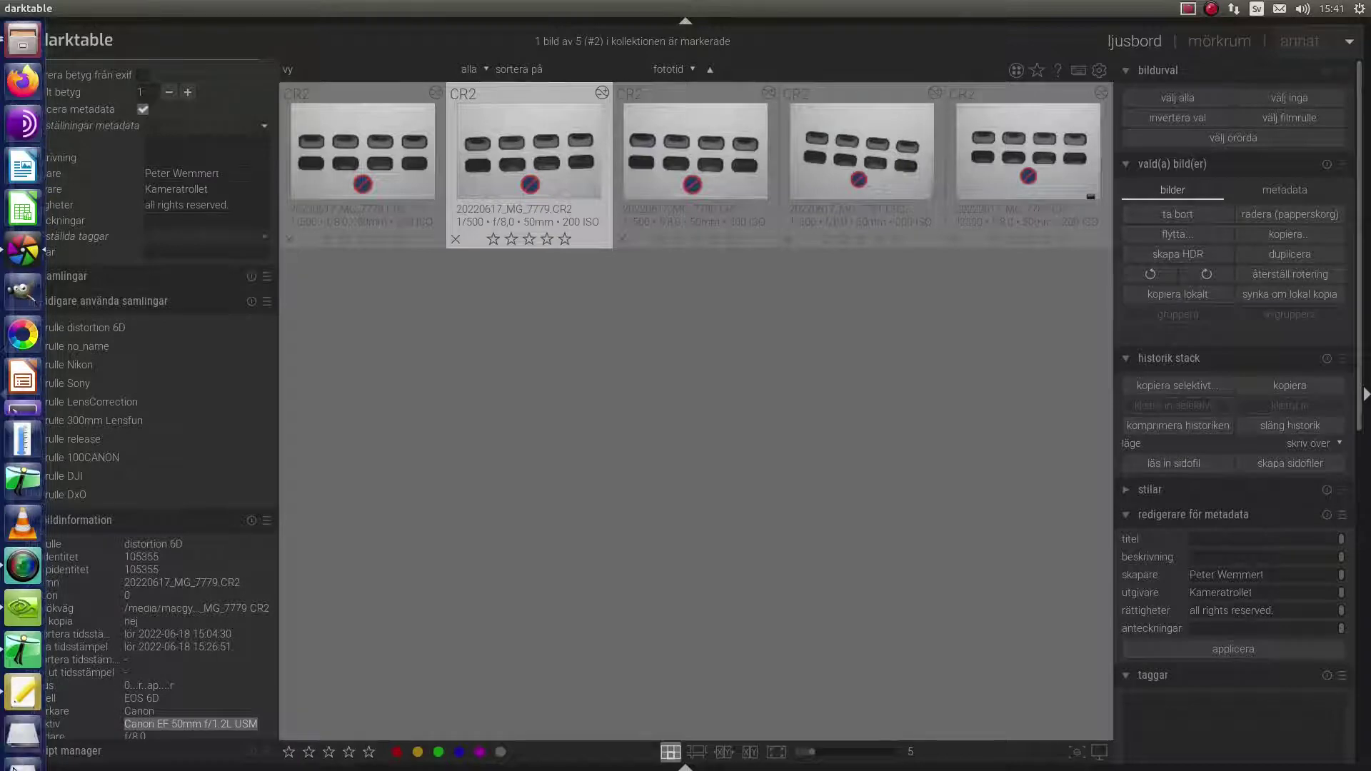
left_click(21, 646)
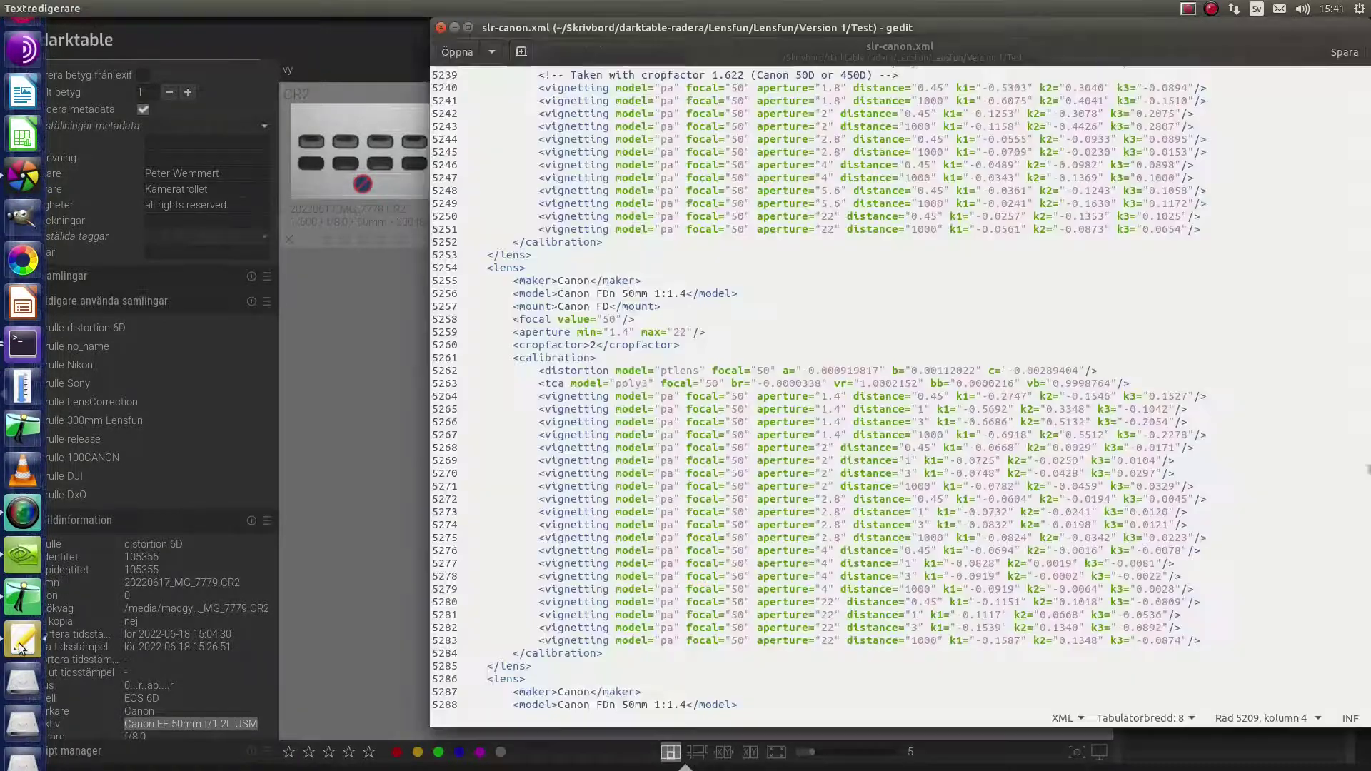
- Search slr-canon.xml for Canon EF 50mm f/1.2L USM and select its whole lens block
left_click(856, 316)
key("ctrl+f")
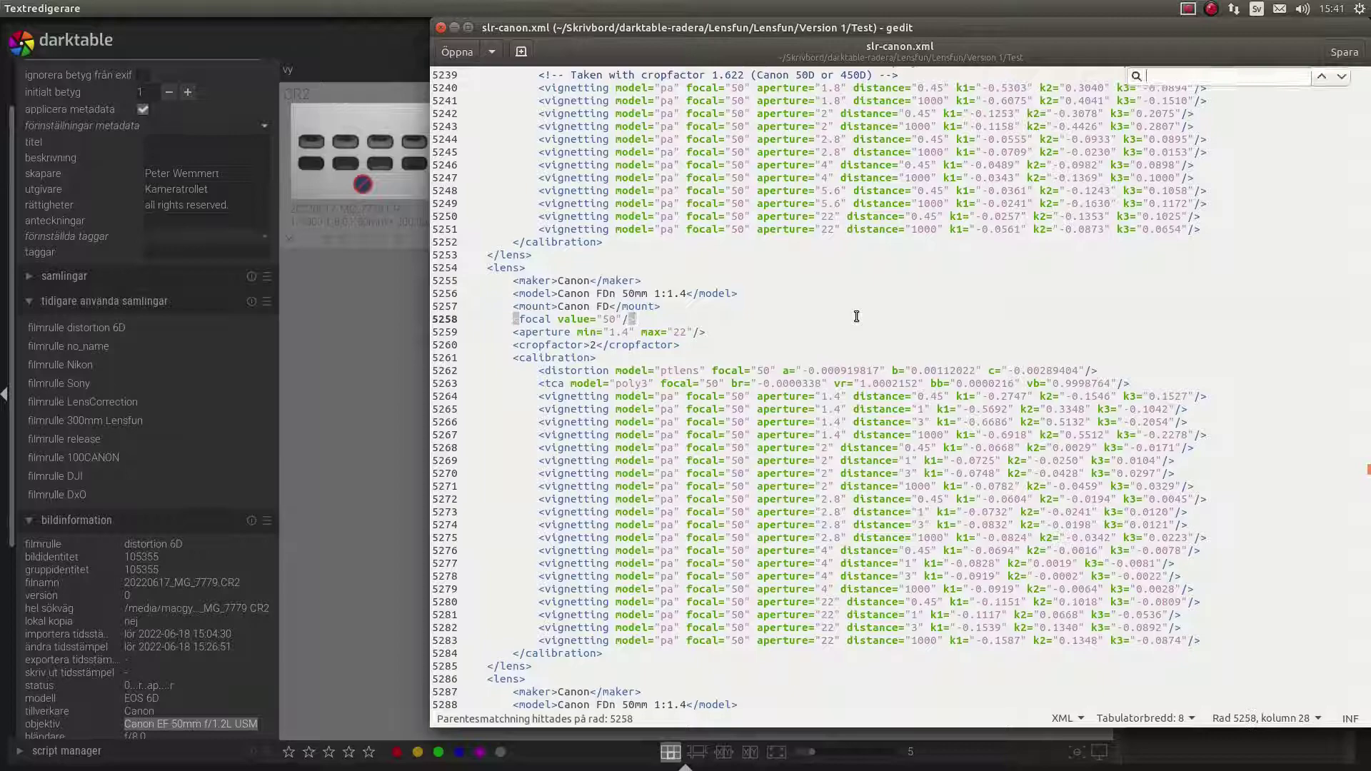
key("ctrl+v")
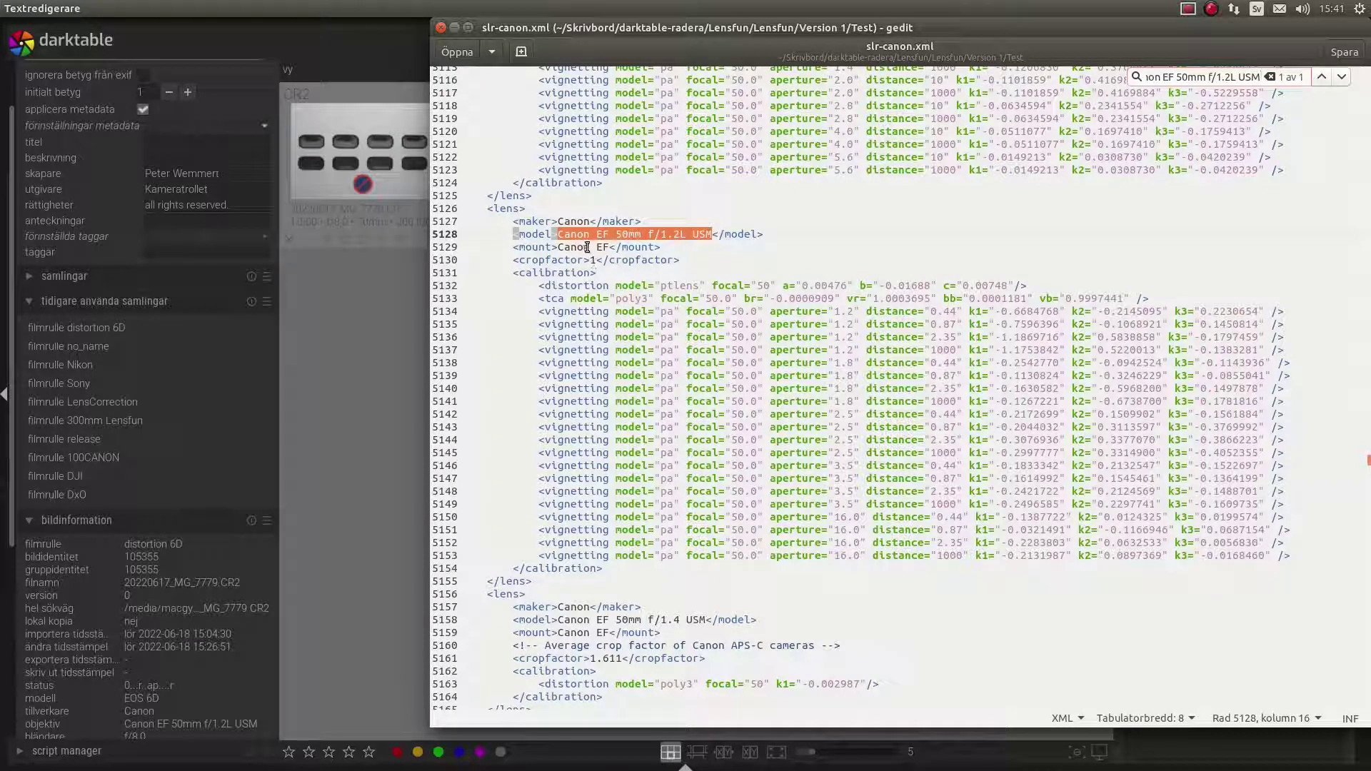
key("Escape")
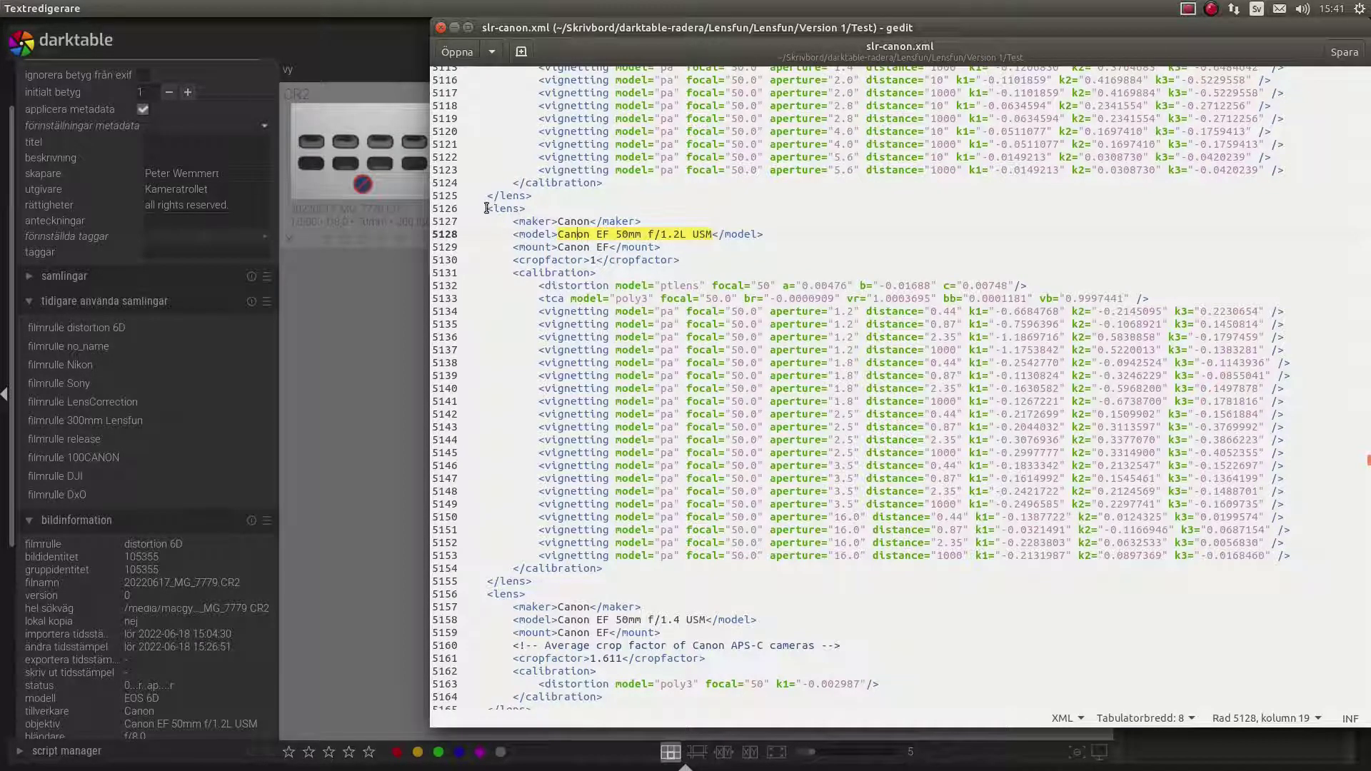
left_click_drag(486, 207, 646, 570)
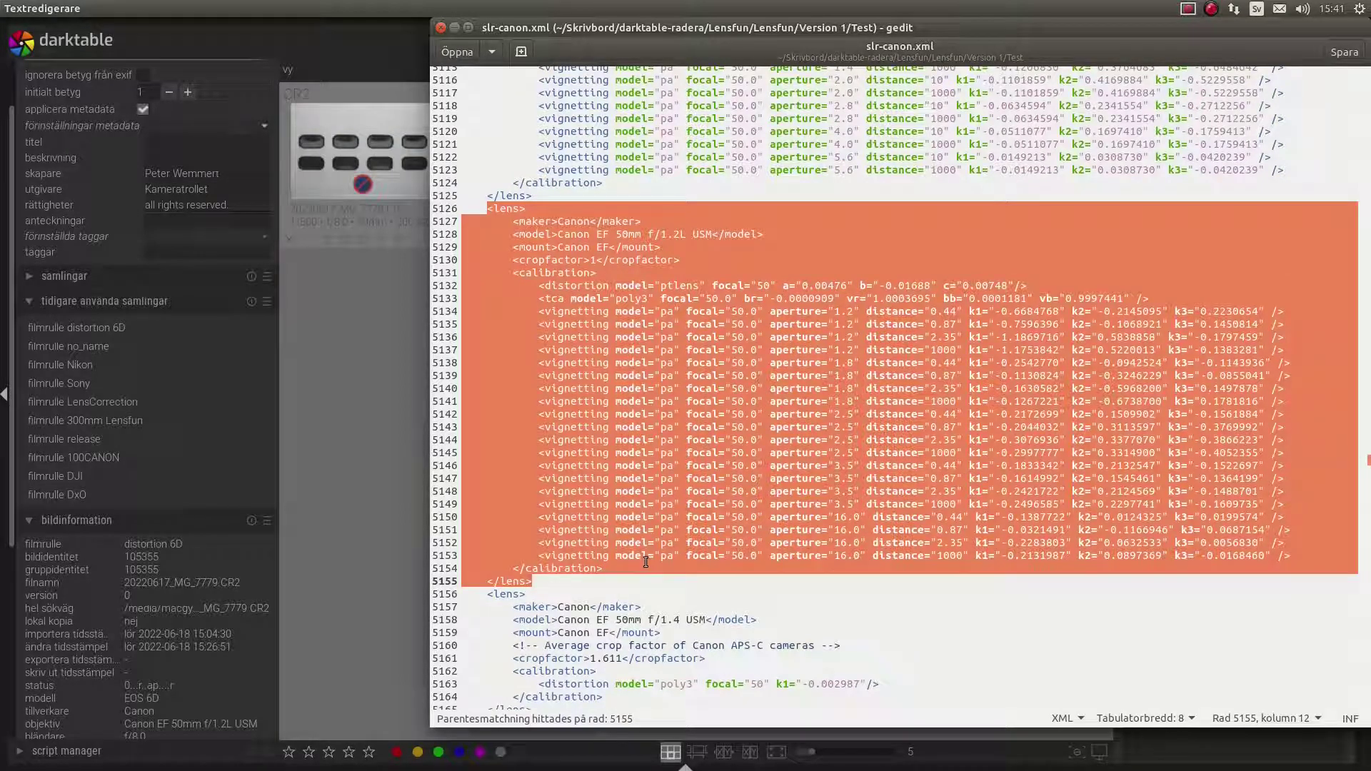
- Paste a copy of the lens block below the original and delete its tca and vignetting lines
left_click(612, 581)
key("Return")
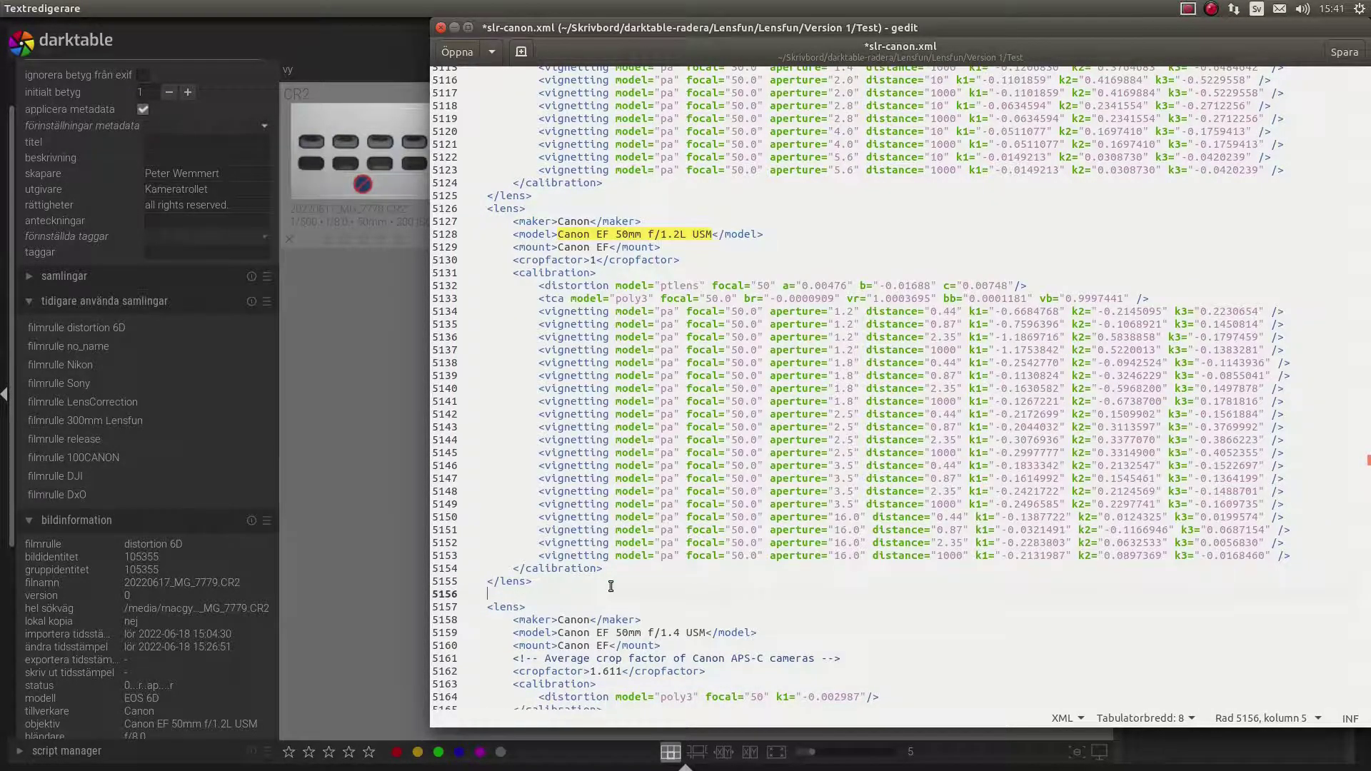
key("ctrl+v")
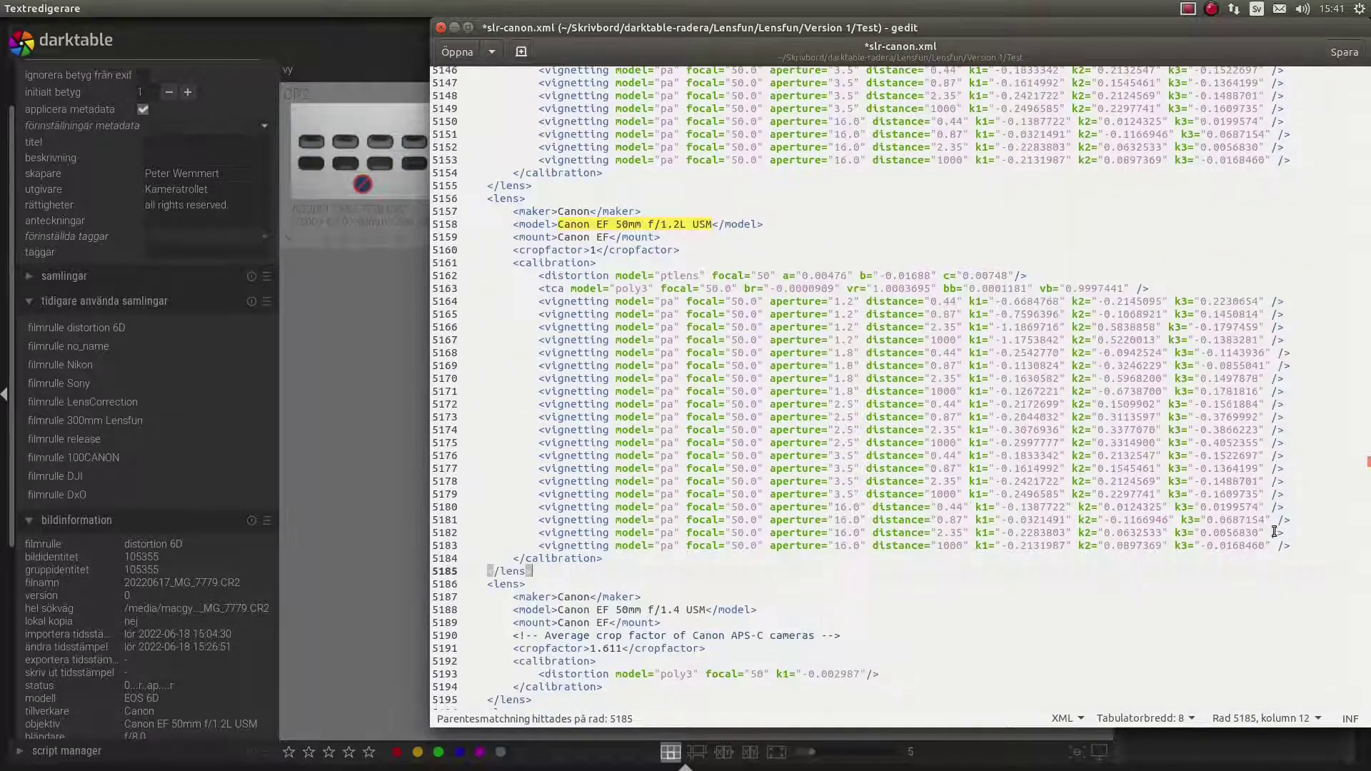
left_click_drag(1290, 557, 460, 288)
key("Delete")
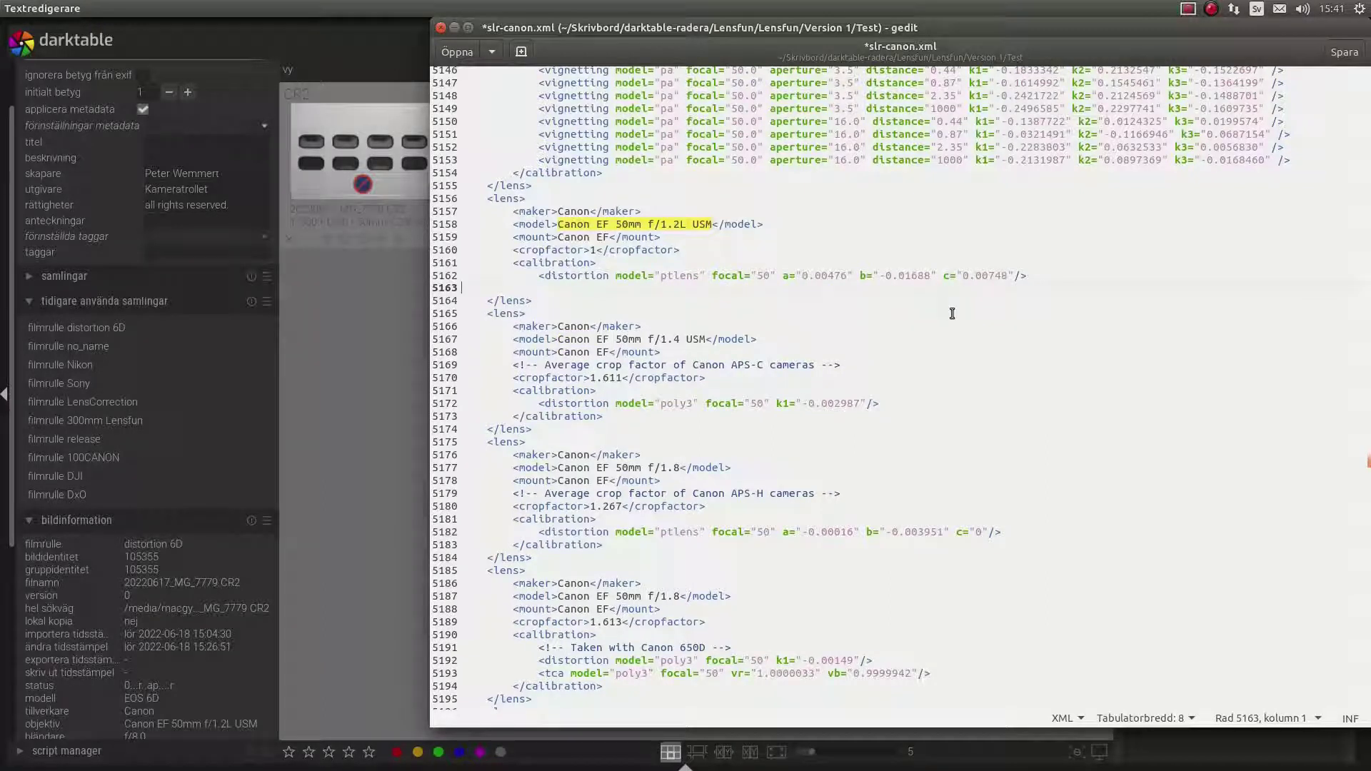
key("Delete")
left_click(555, 237)
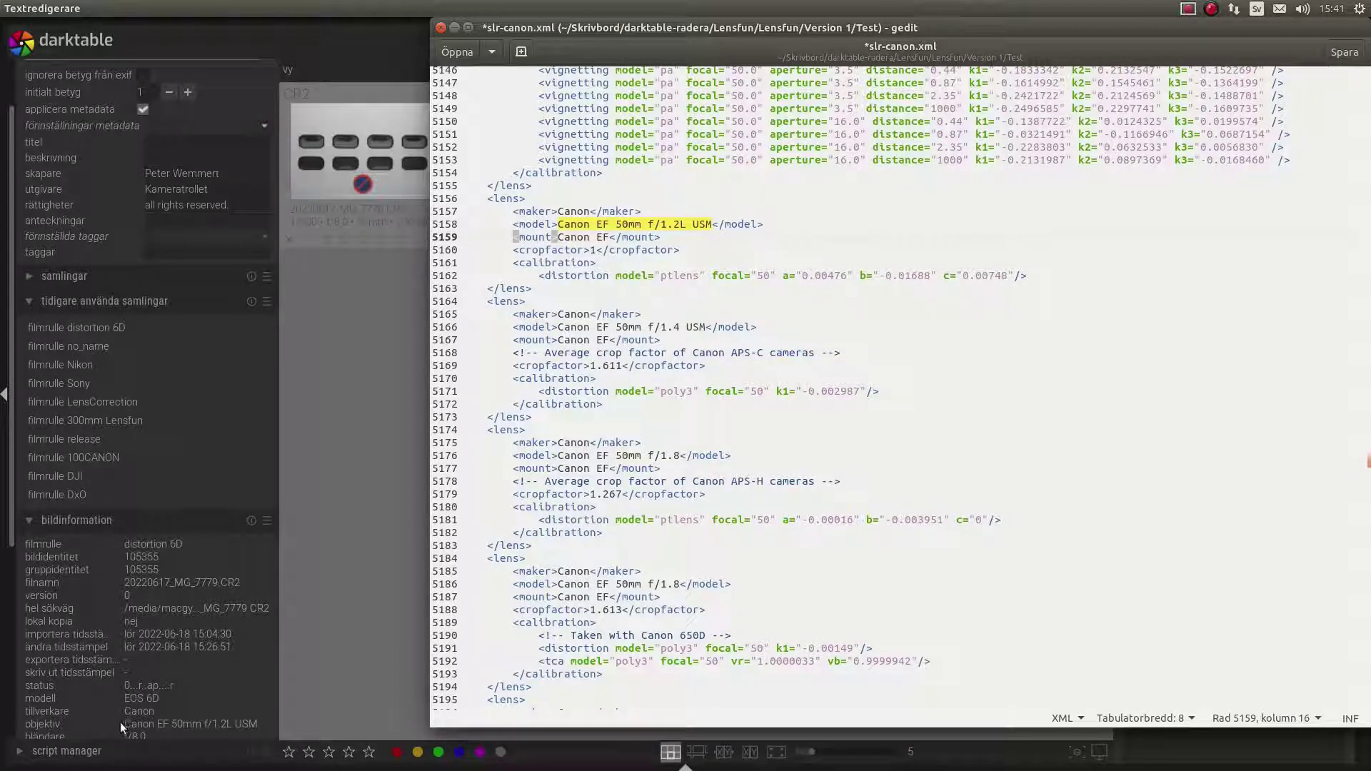
left_click(564, 237)
- Append .005 to the copied entry's crop factor so it reads 1.005
left_click(598, 251)
type(".005")
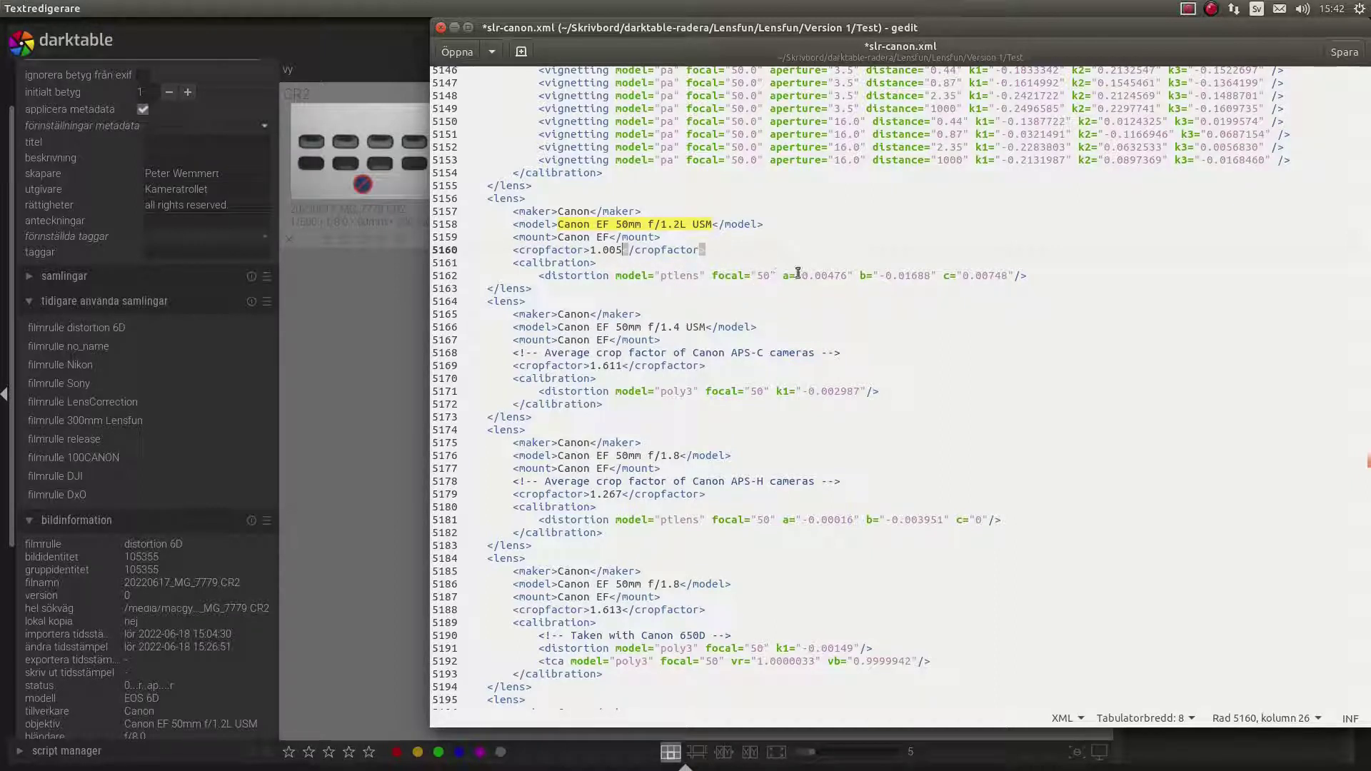
mouse_move(3, 594)
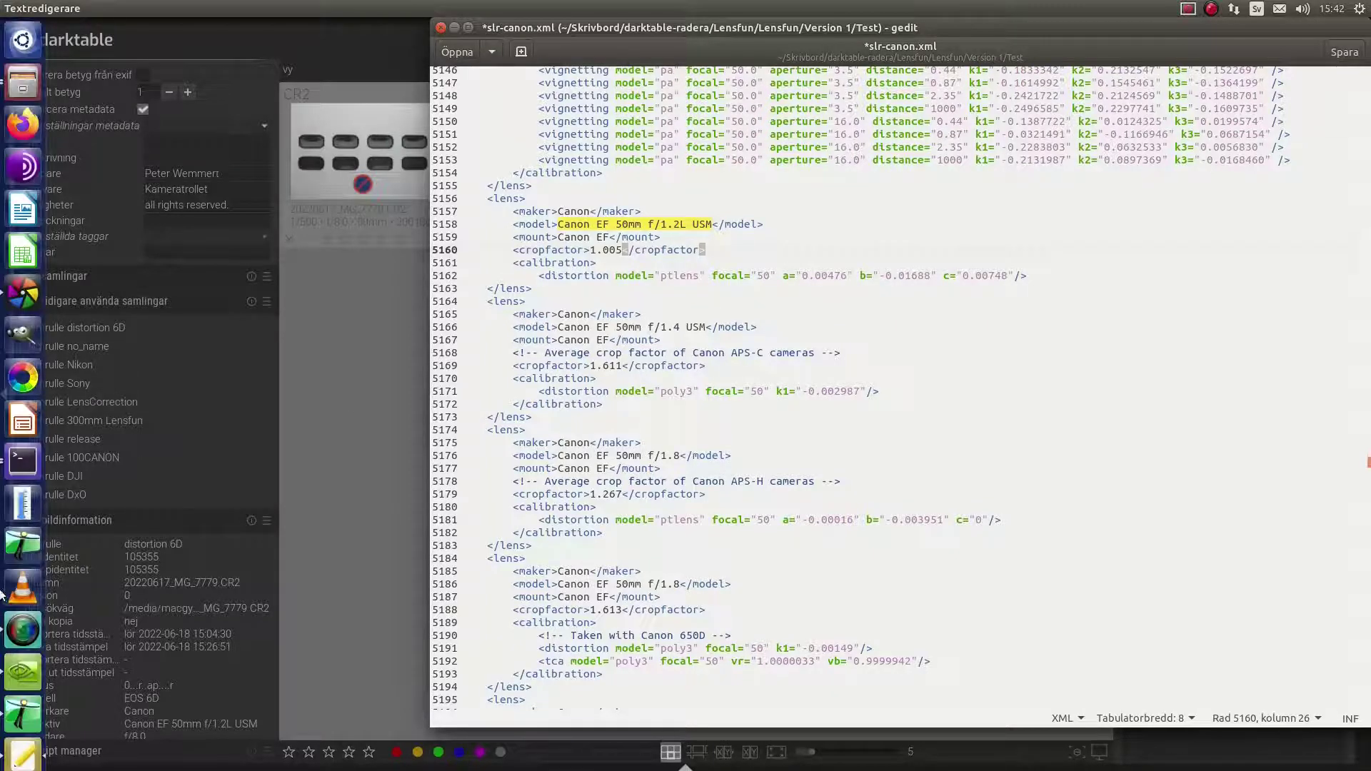
scroll(6, 739, "down", 3)
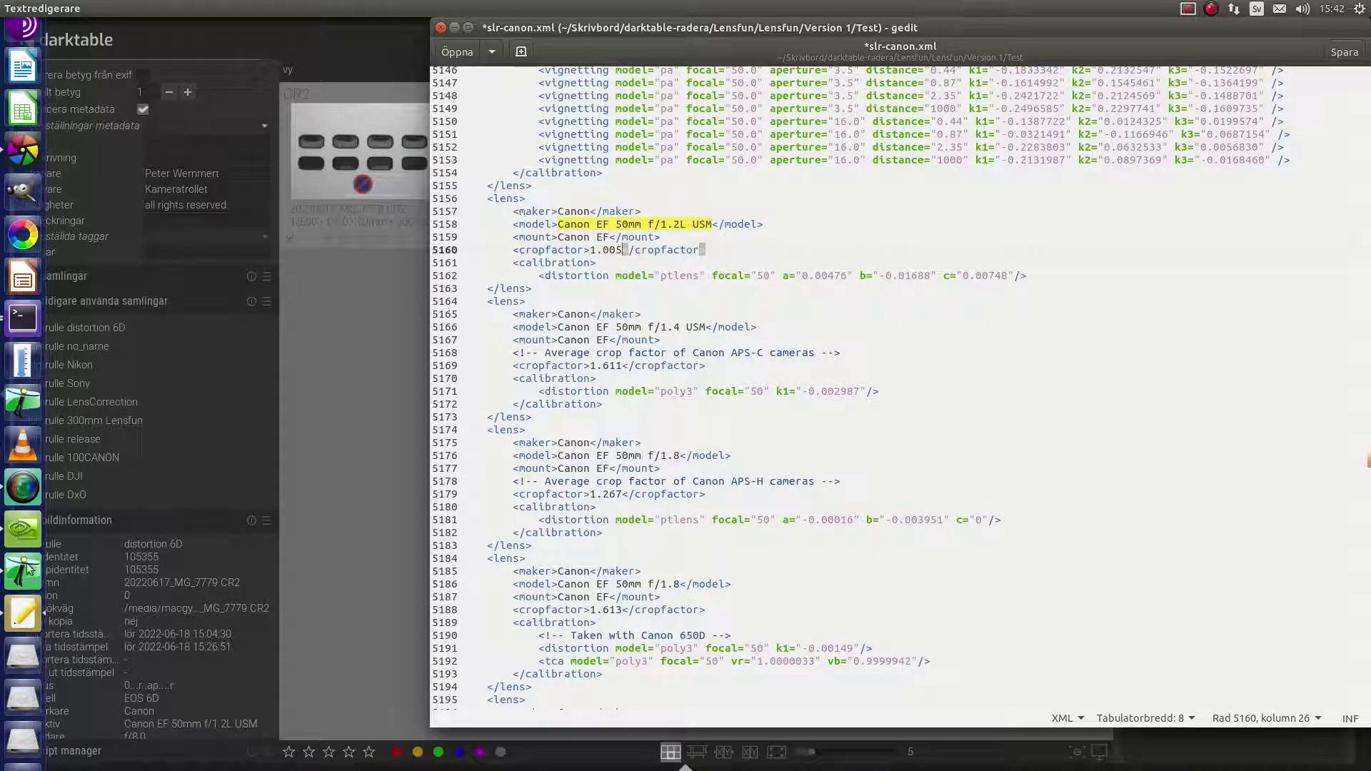
- Replace the ptlens a value 0.00476 with Hugin's calibrated 0.0067
left_click(25, 569)
double_click(185, 385)
key("ctrl+c")
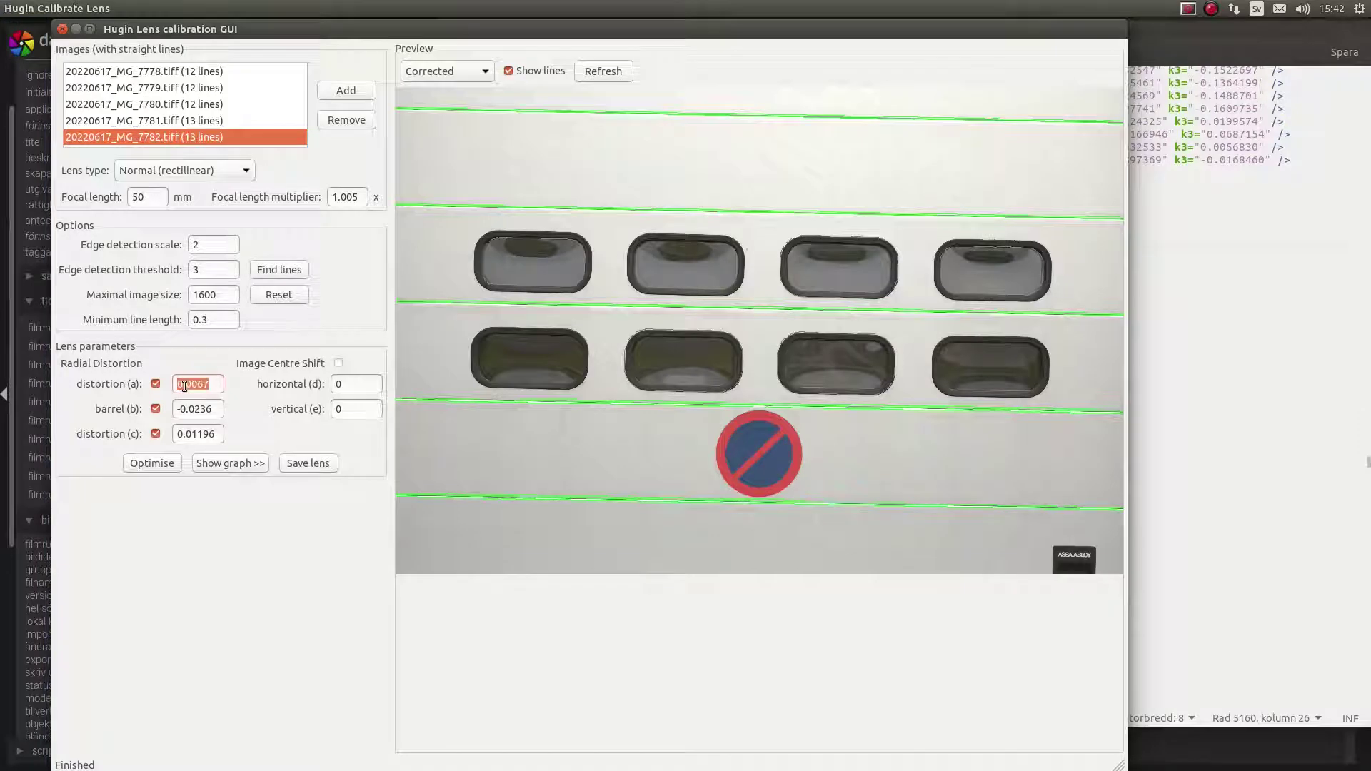
left_click(1305, 344)
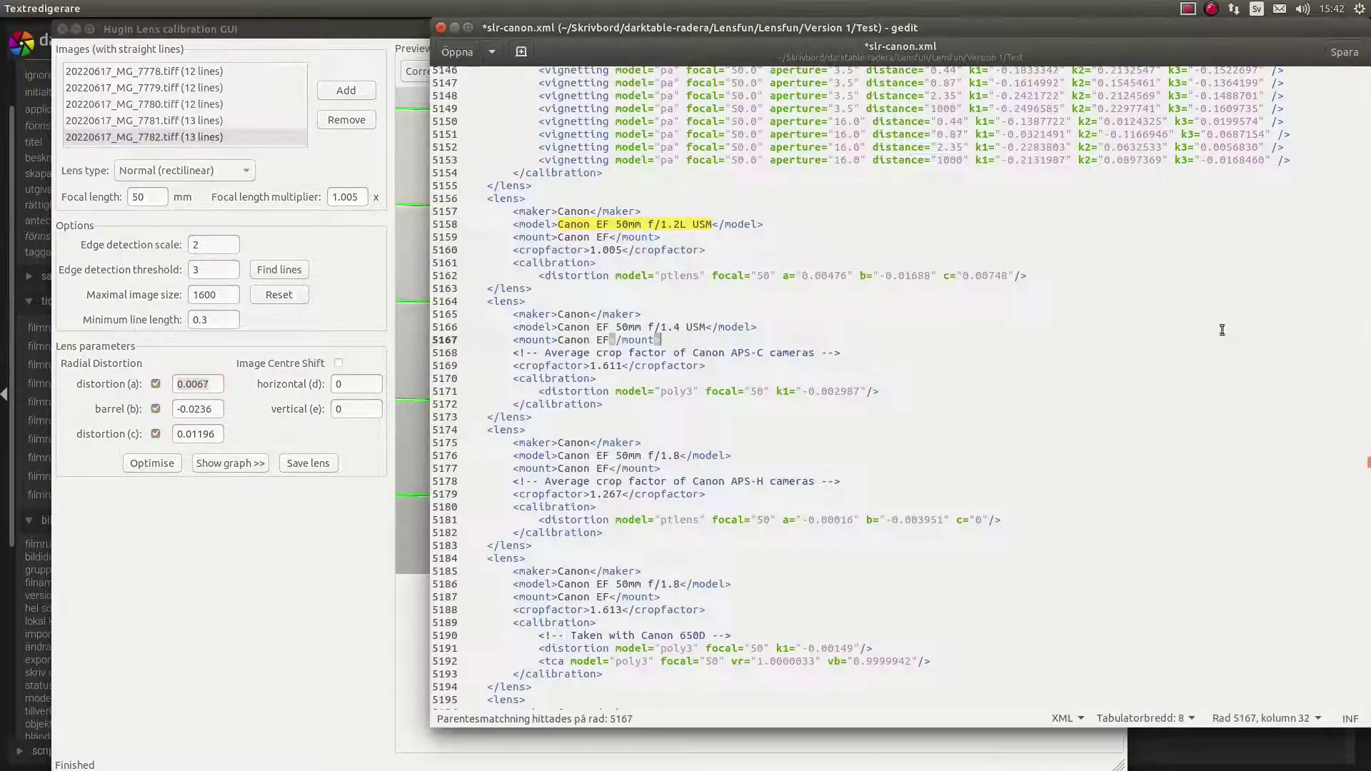
left_click_drag(803, 278, 845, 275)
key("ctrl+v")
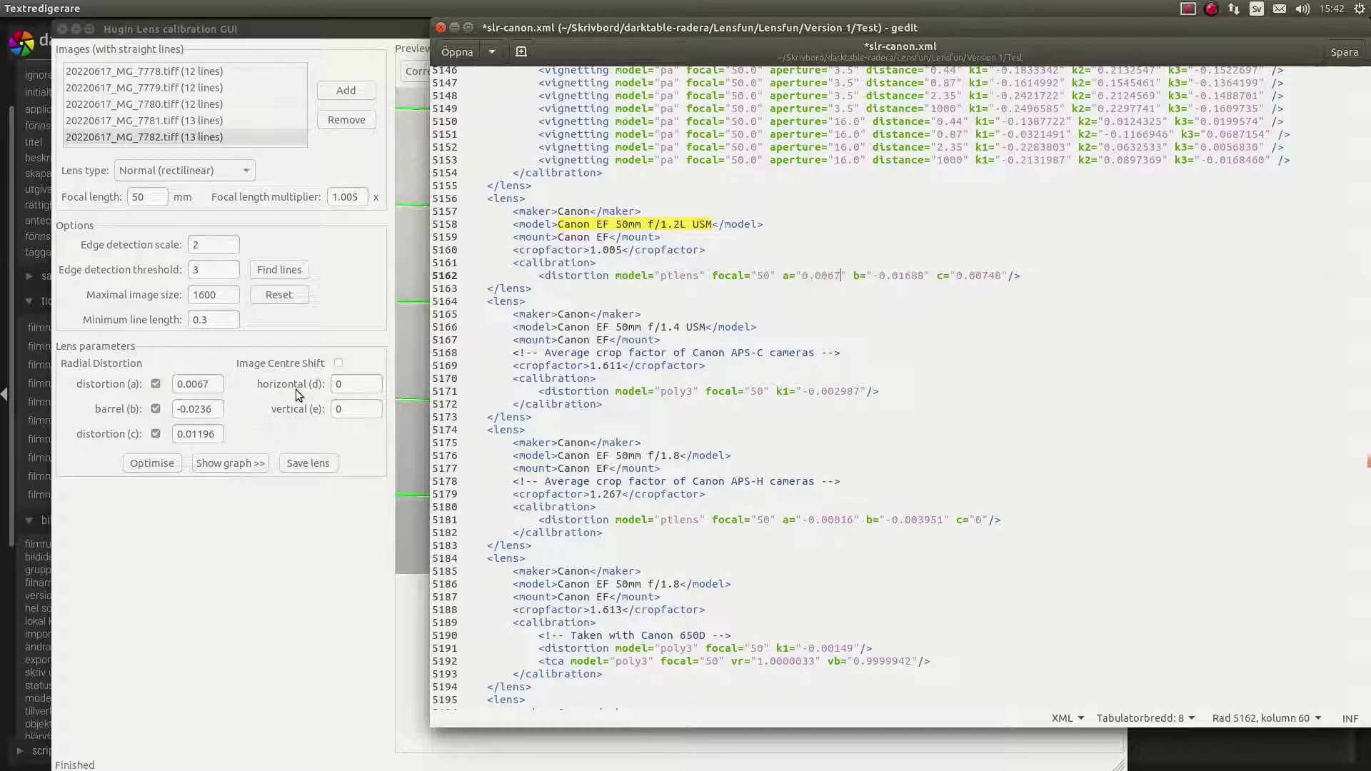
- Replace the ptlens b value -0.01688 with Hugin's calibrated -0.0236
left_click(205, 406)
triple_click(202, 409)
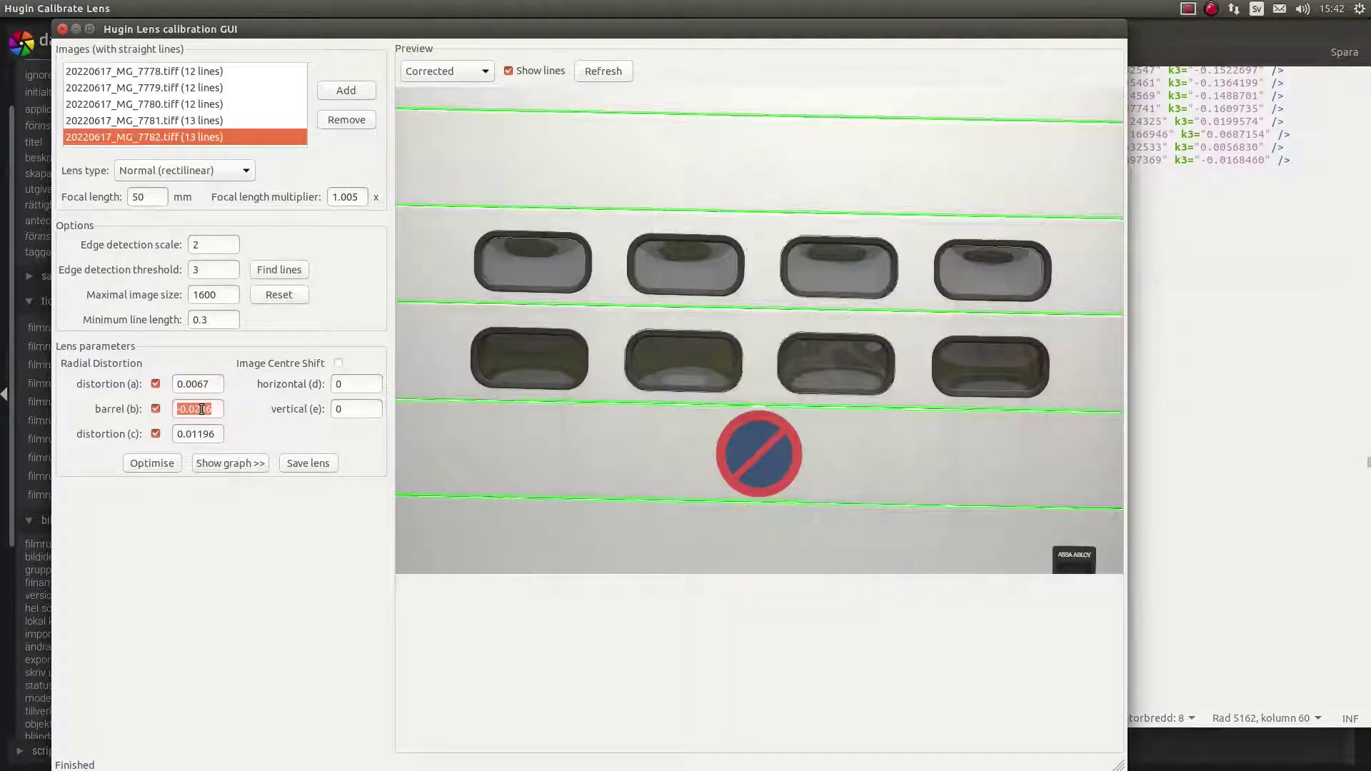
left_click(1203, 286)
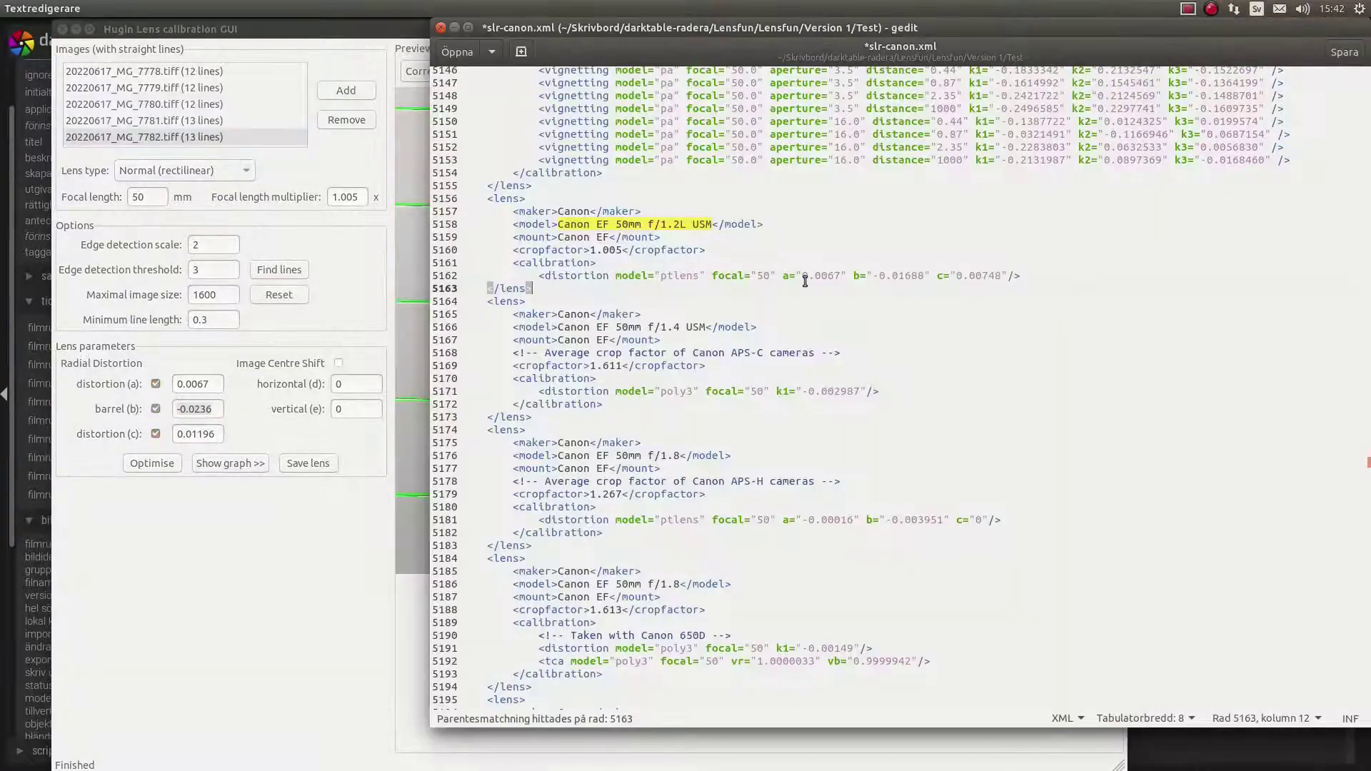
left_click_drag(872, 276, 923, 276)
type("-0.0236")
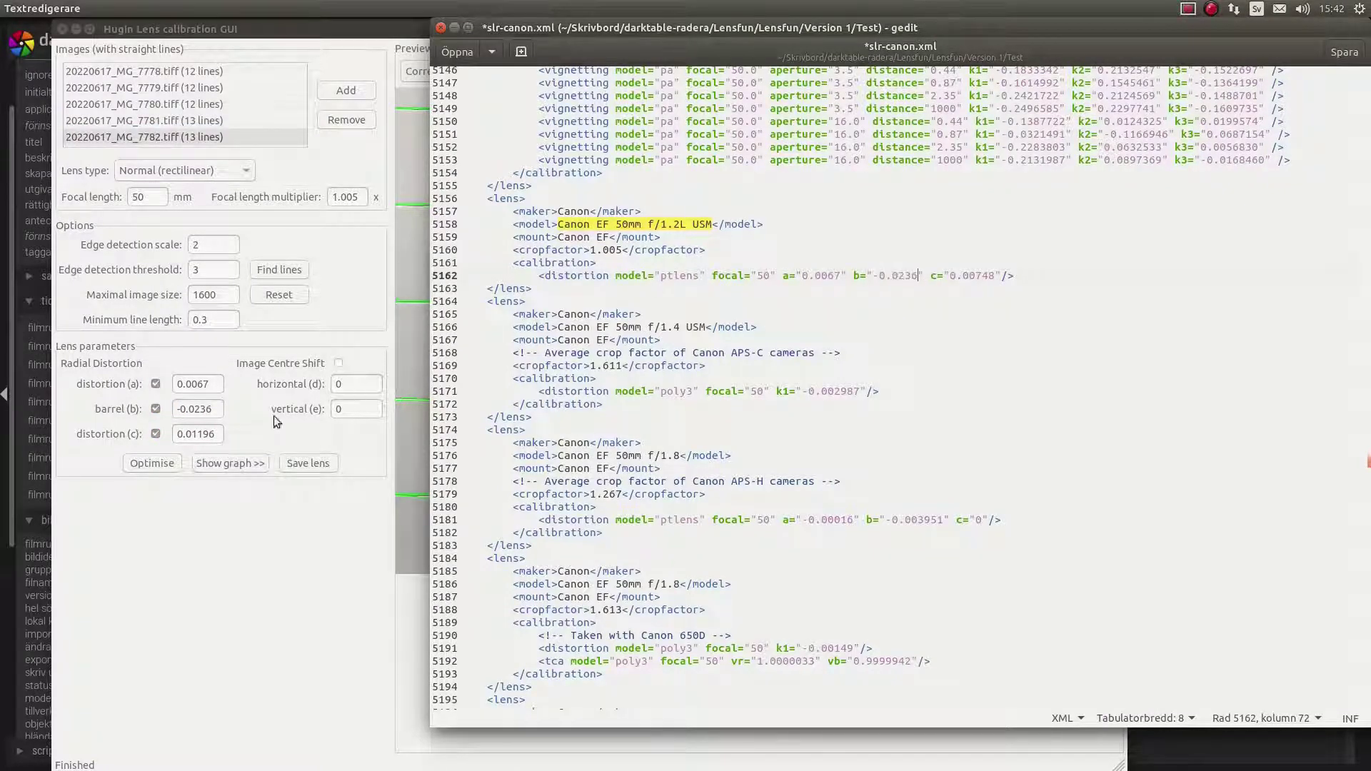
- Replace the ptlens c value 0.00748 with Hugin's calibrated 0.01196
left_click(194, 434)
double_click(194, 433)
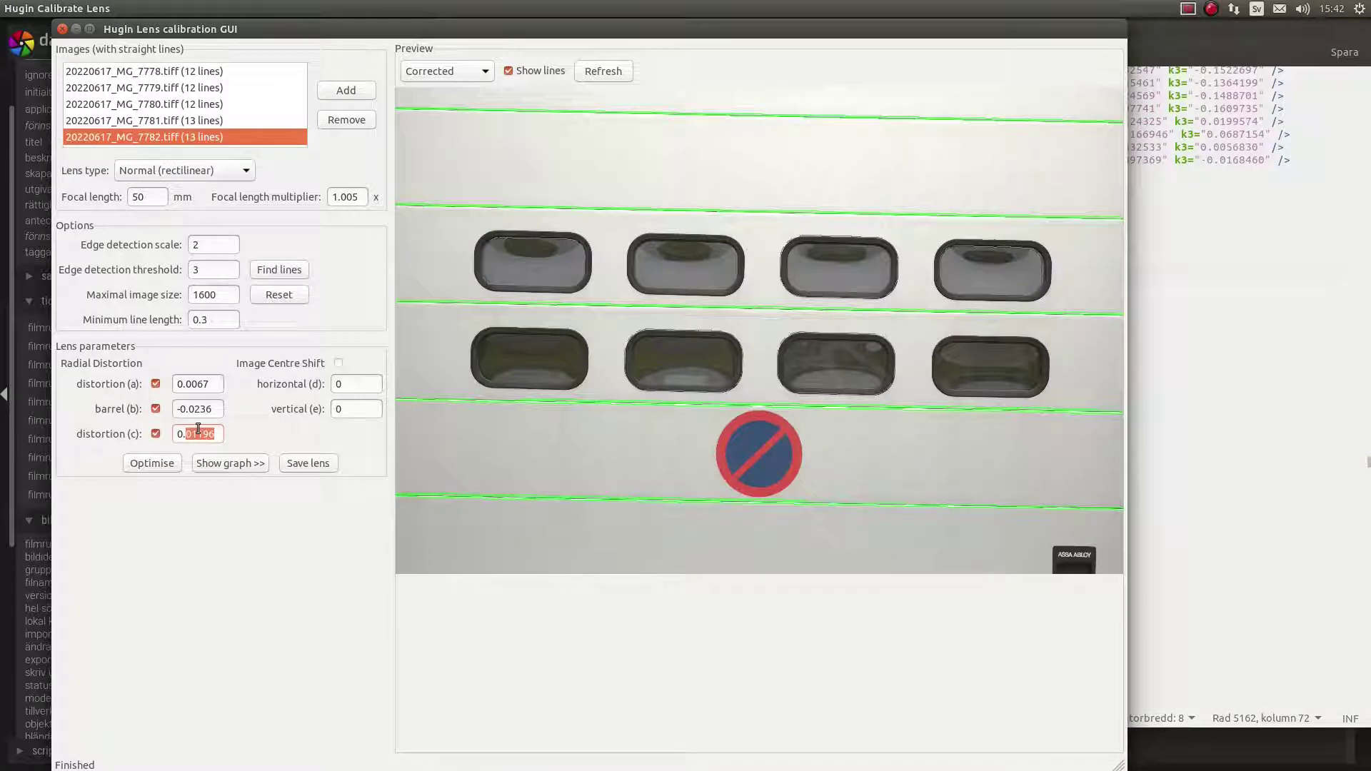
triple_click(198, 428)
key("ctrl+c")
left_click(1183, 375)
left_click_drag(949, 276, 996, 276)
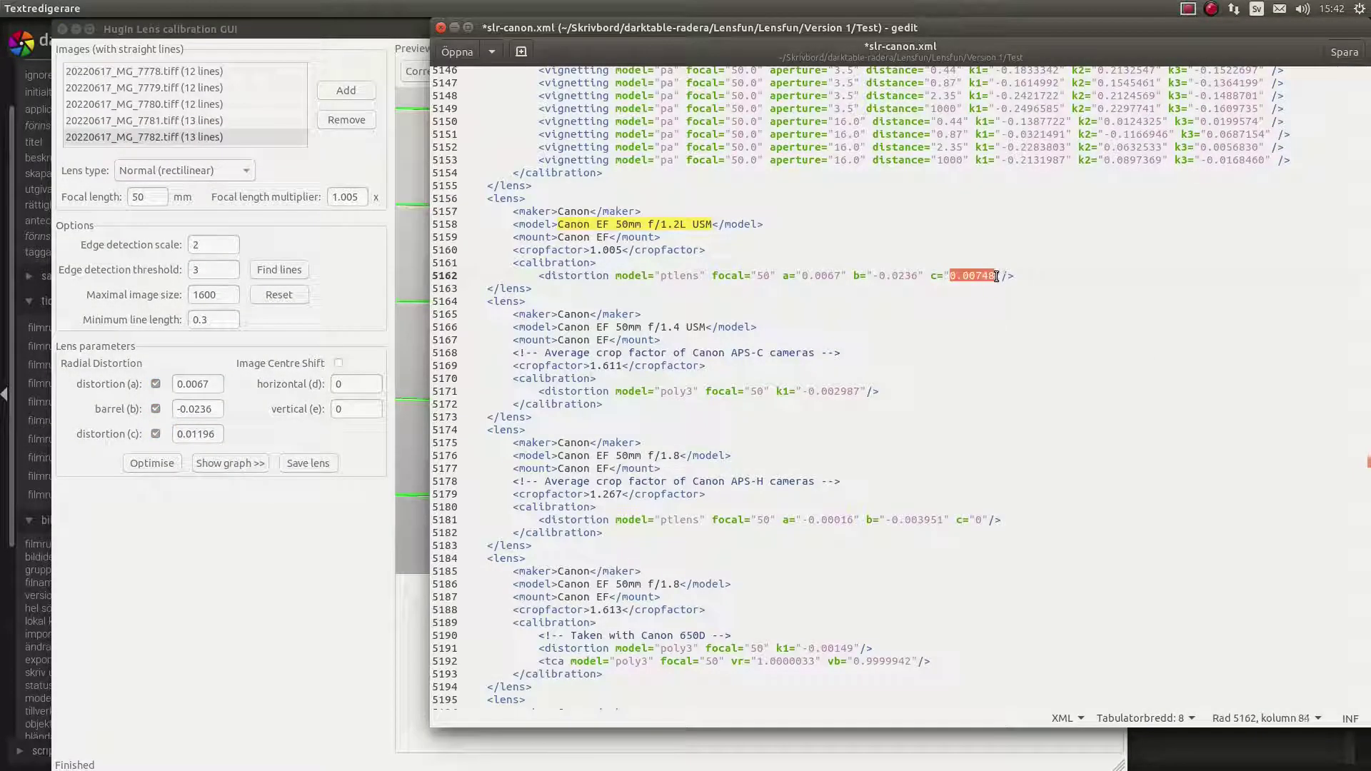
key("ctrl+v")
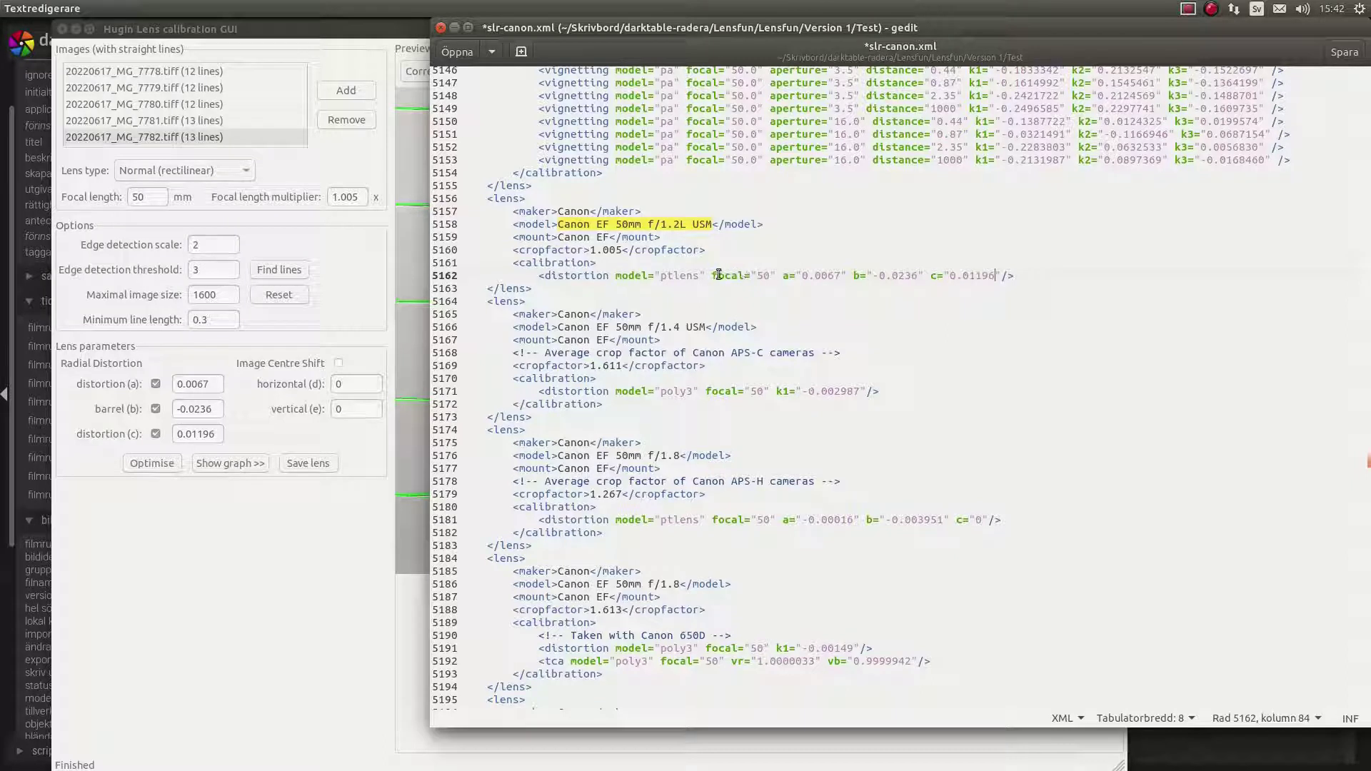
left_click_drag(718, 275, 1000, 275)
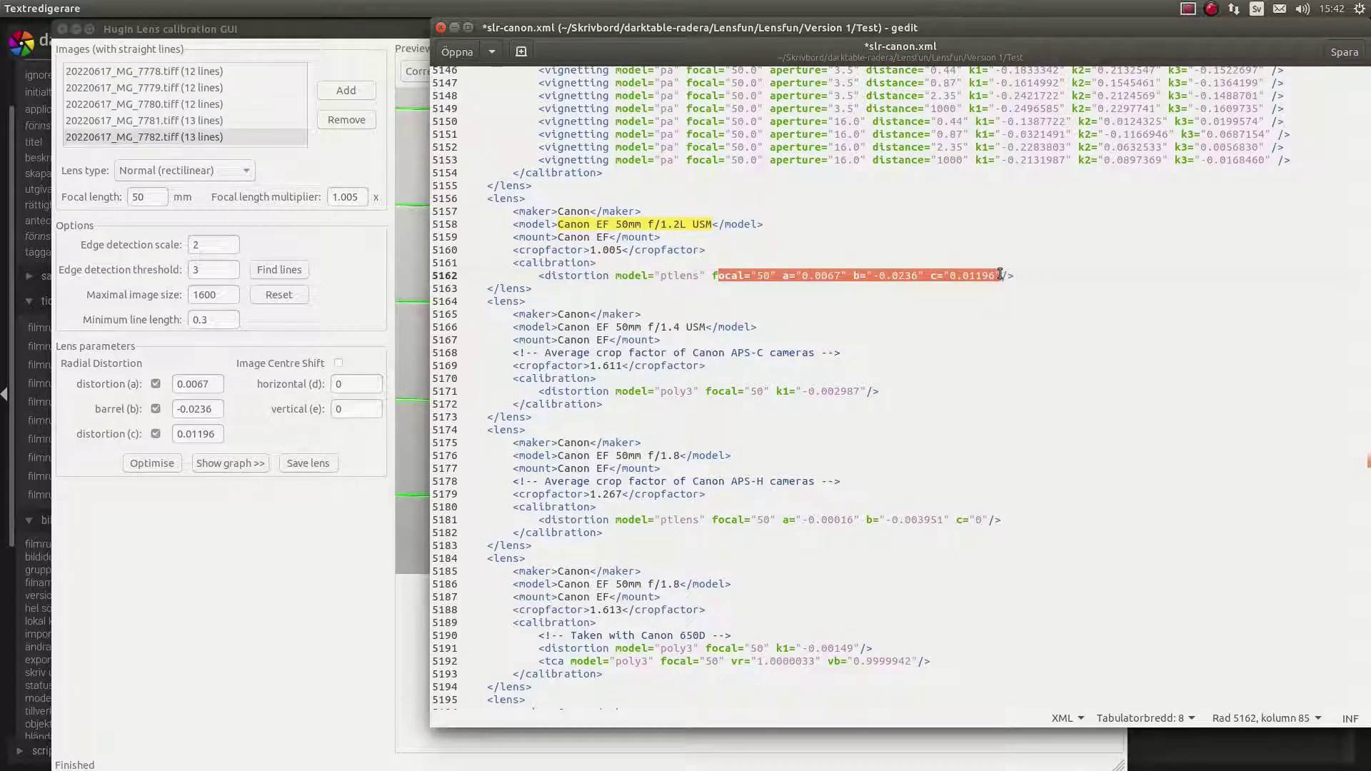